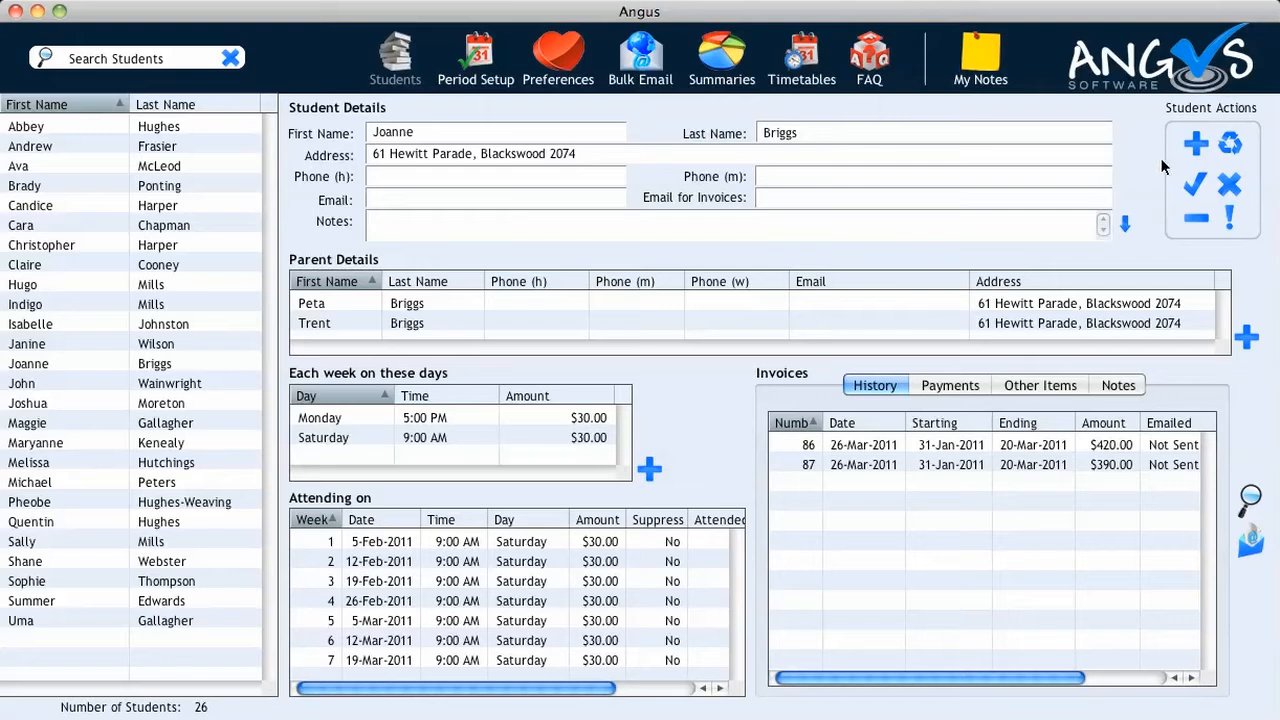
Create a student record with the student's first name, last name and home address, and save it
left_click(1182, 142)
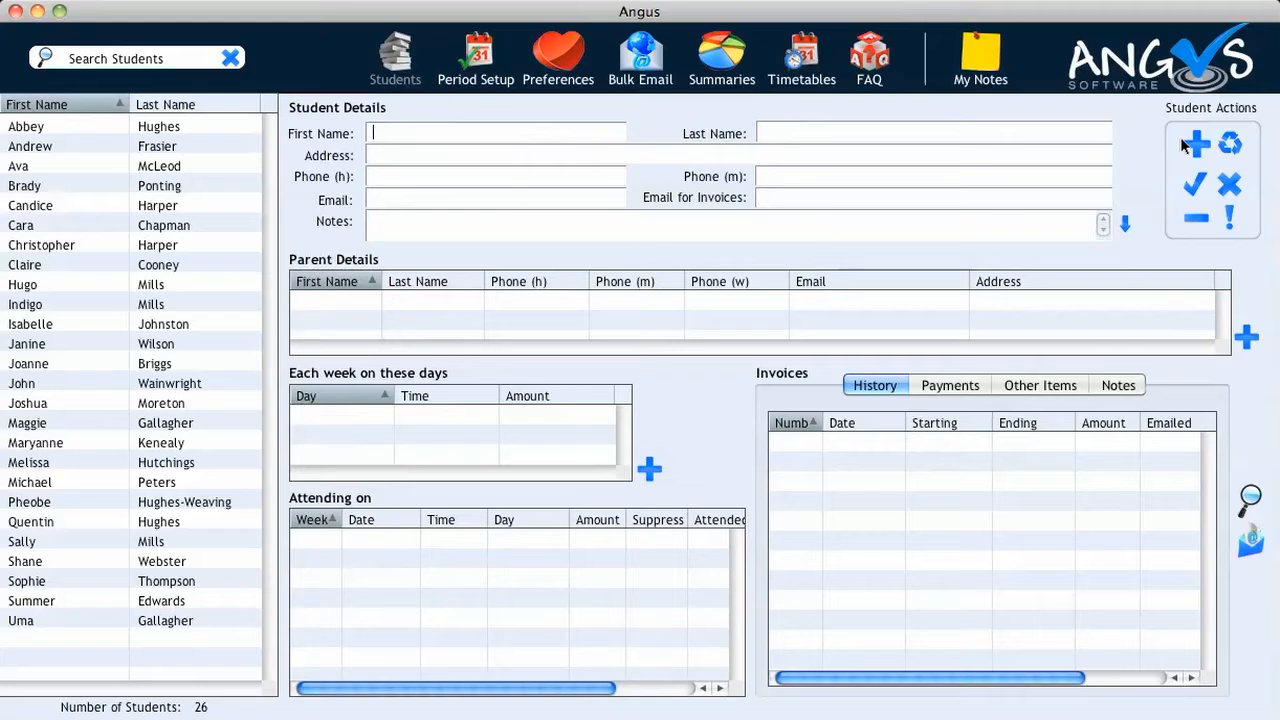
key("Tab")
key("Tab")
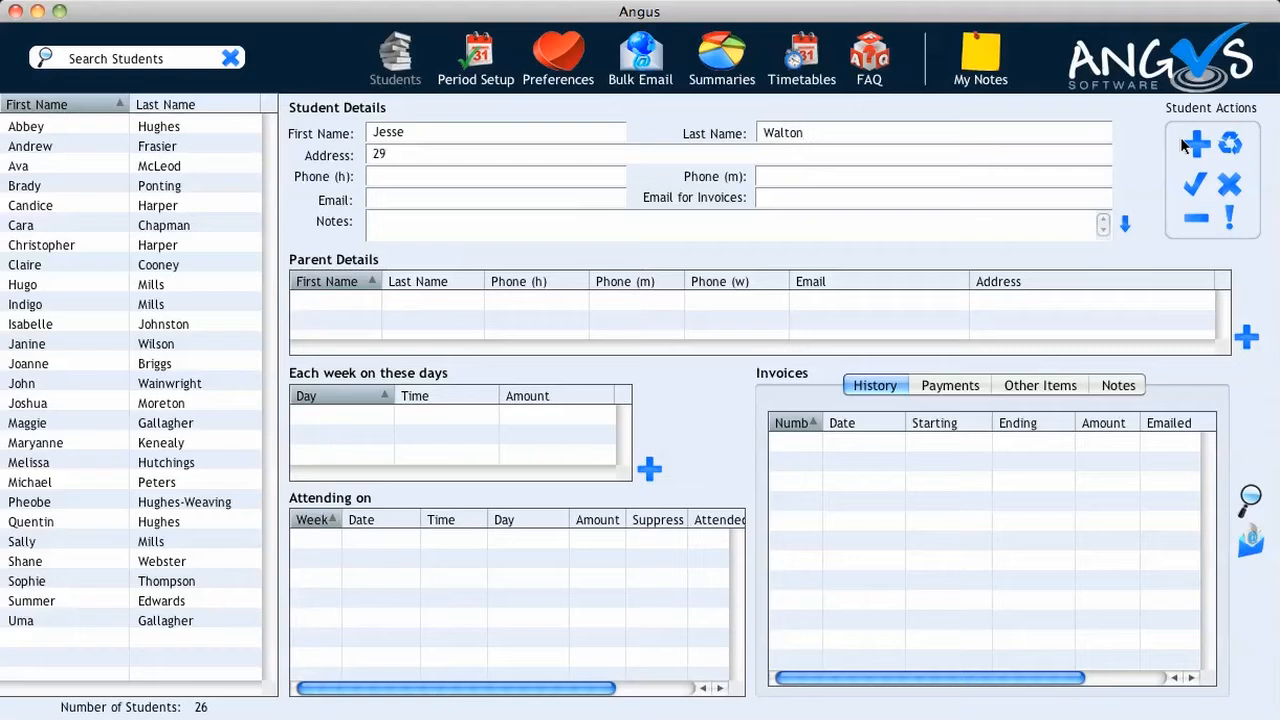
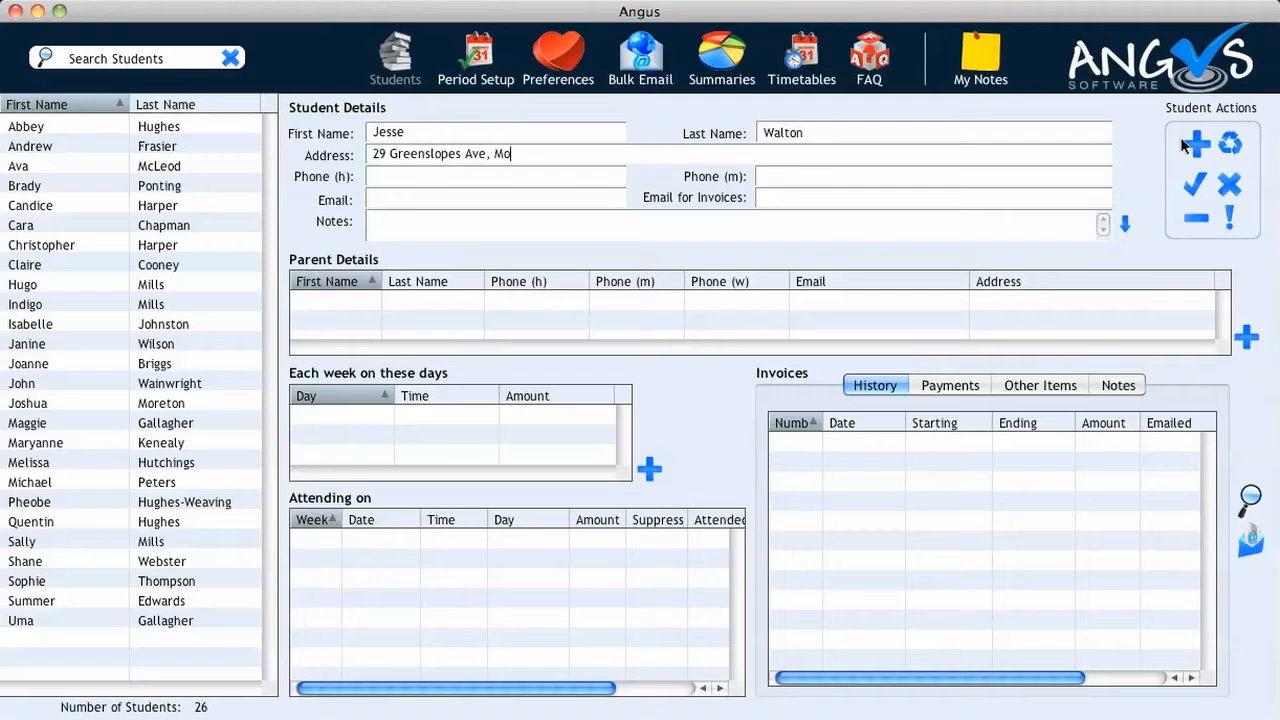
left_click(1185, 189)
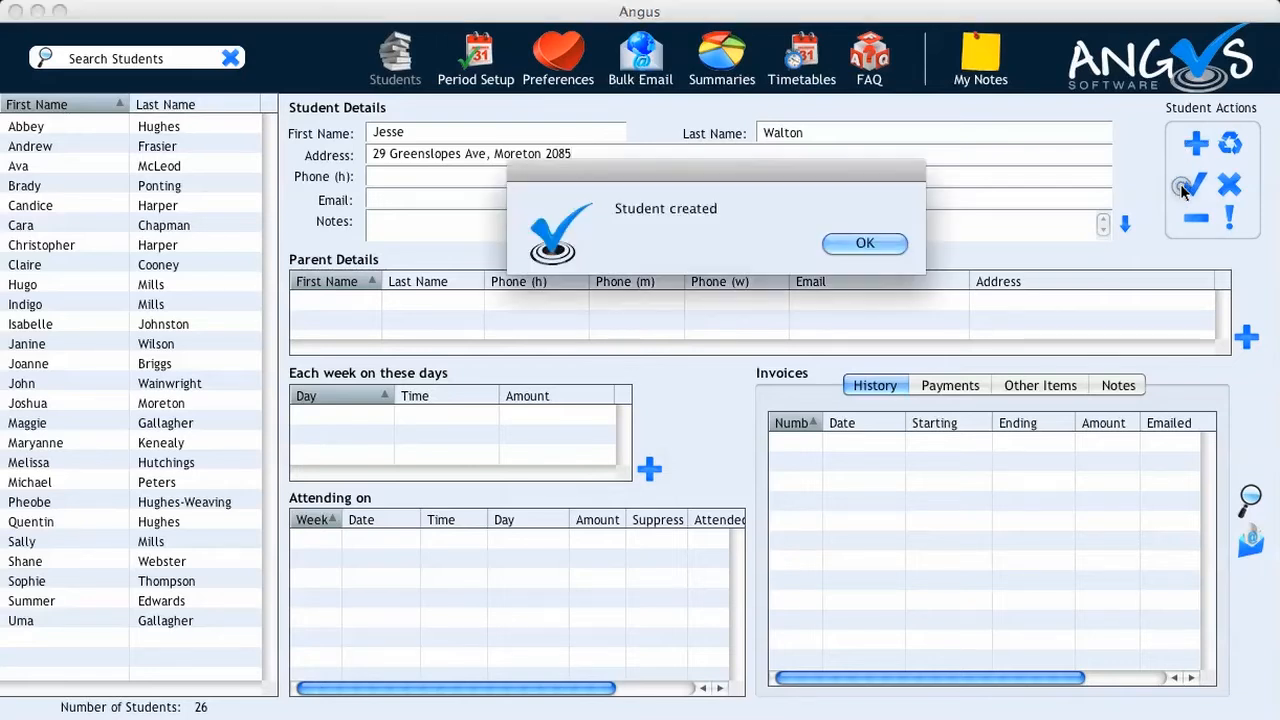
left_click(879, 238)
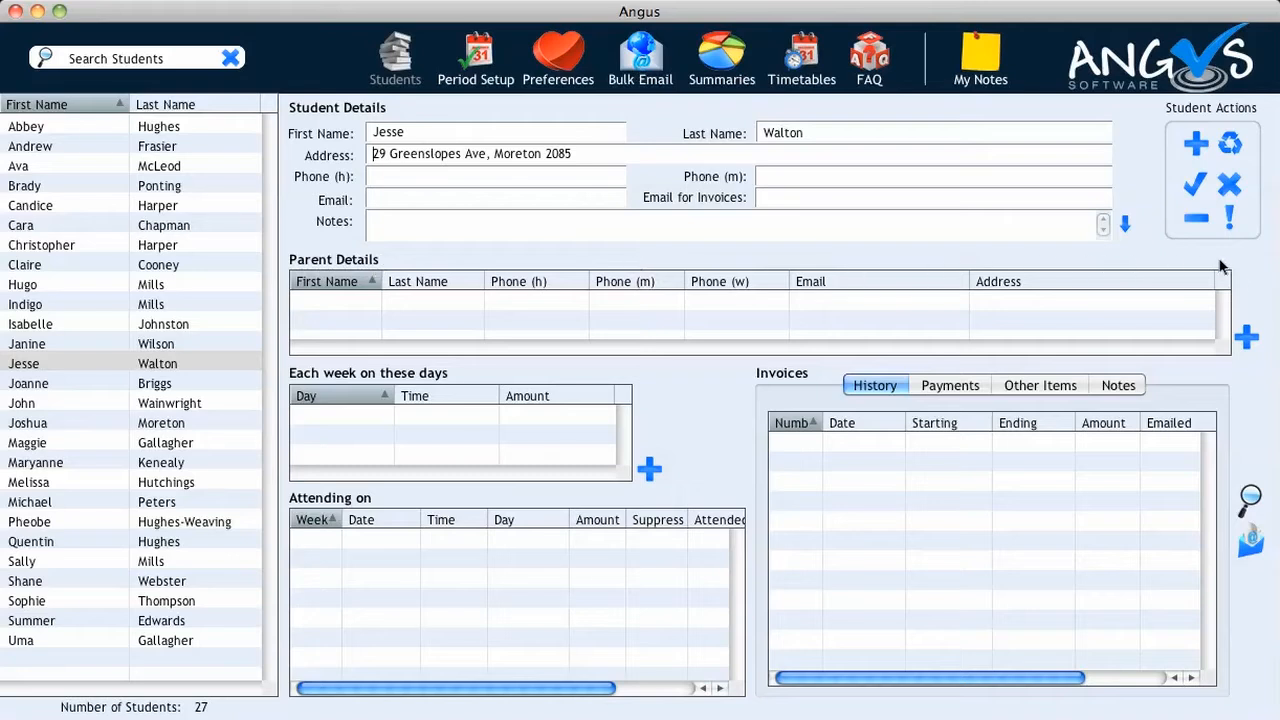
Add the first parent's first name, copying surname, address and home phone from the student, and save
left_click(1244, 337)
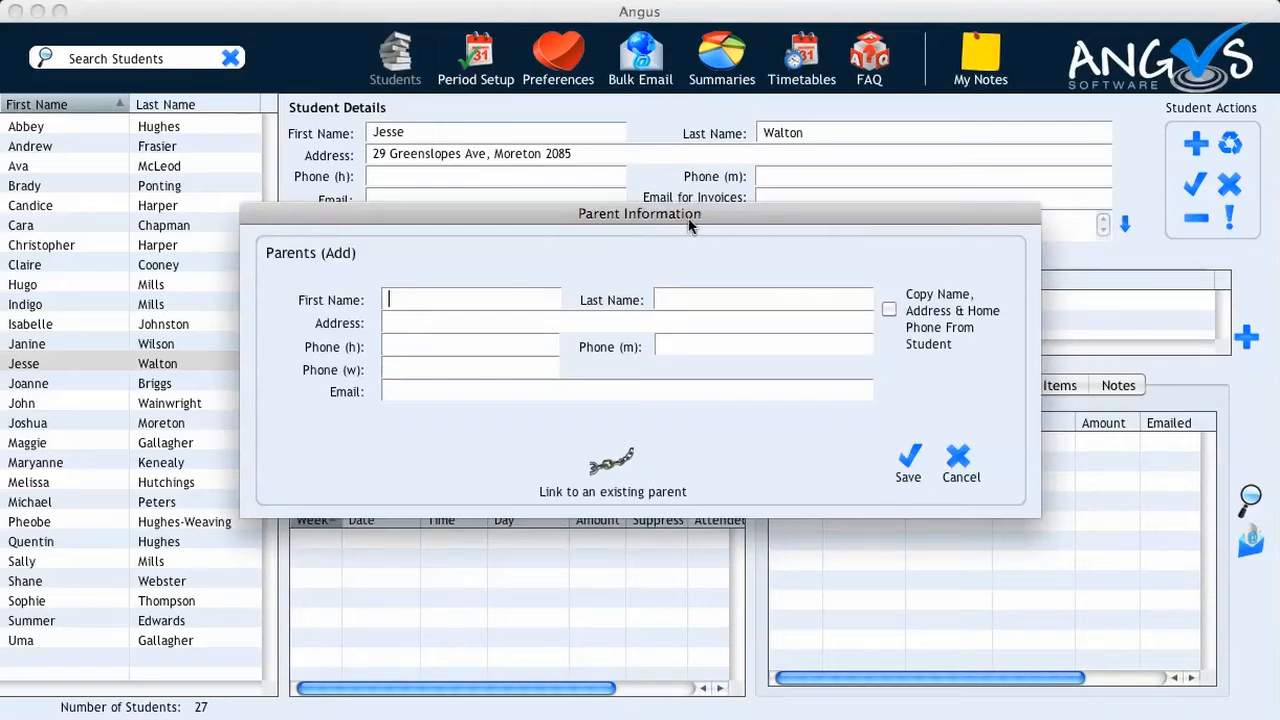
type("Sandra")
left_click(886, 310)
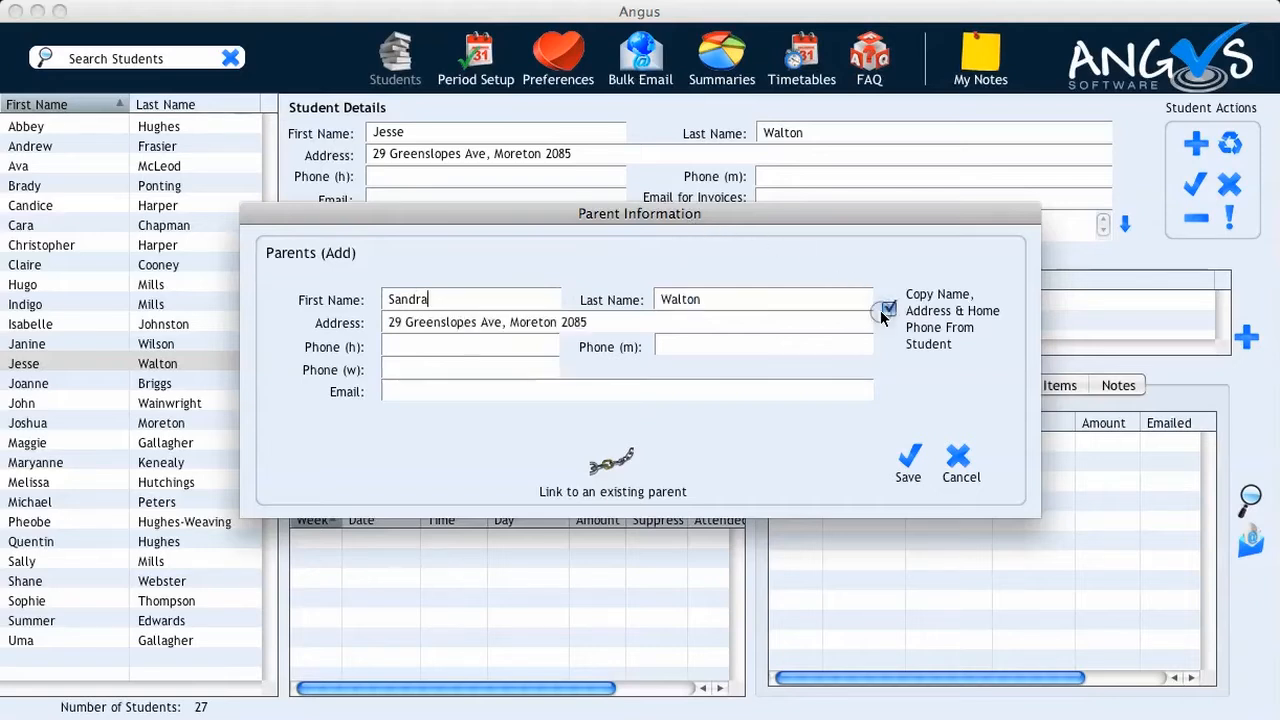
left_click(900, 460)
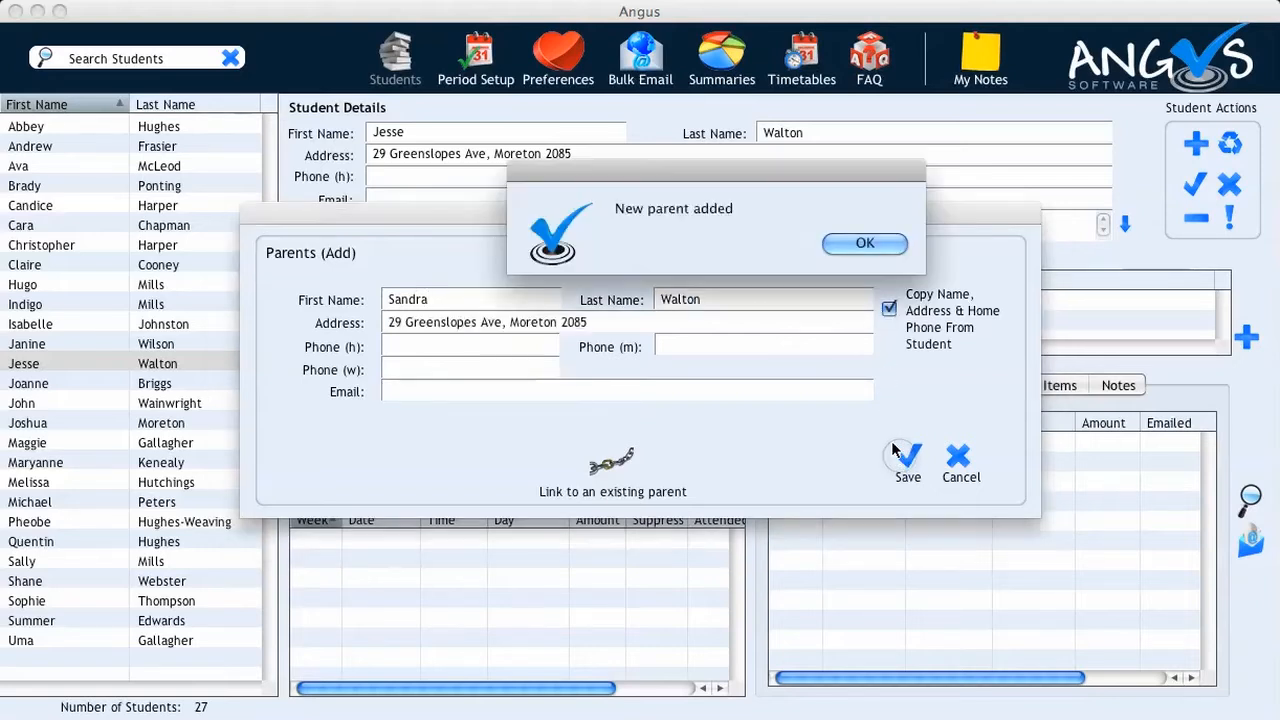
left_click(858, 242)
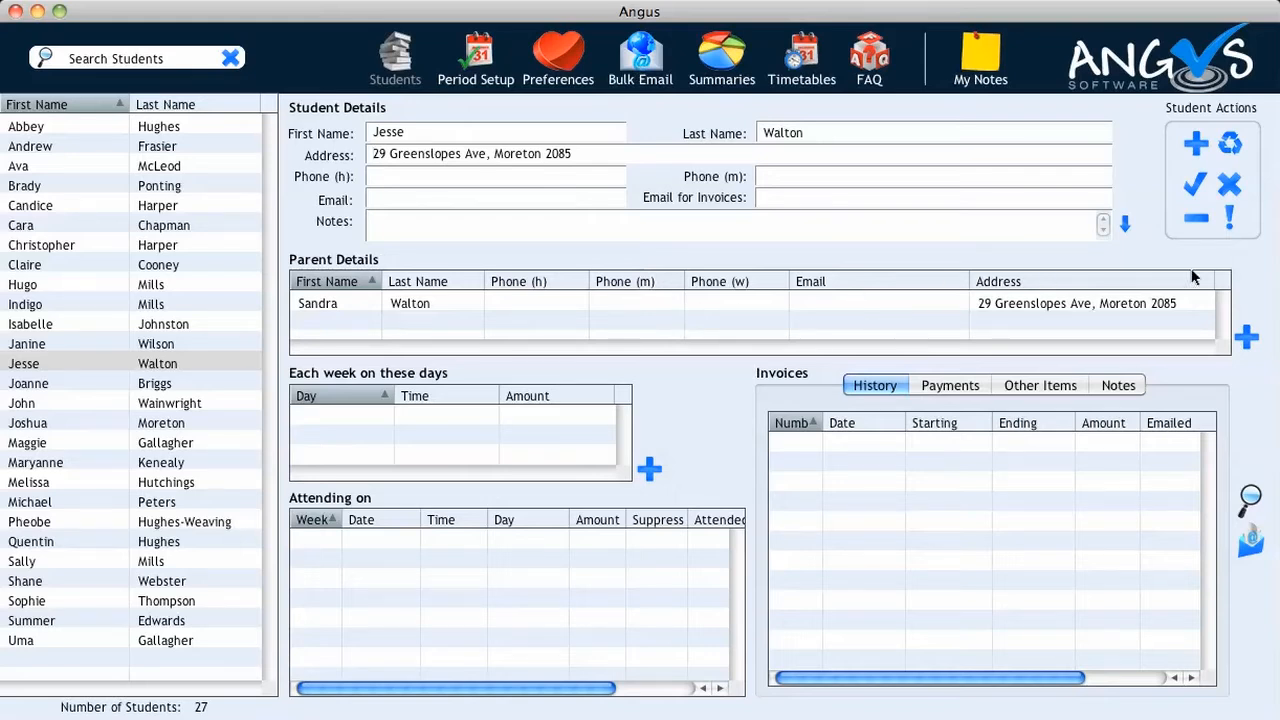
Add the second parent's first name, copying surname, address and home phone from the student, and save
left_click(1243, 338)
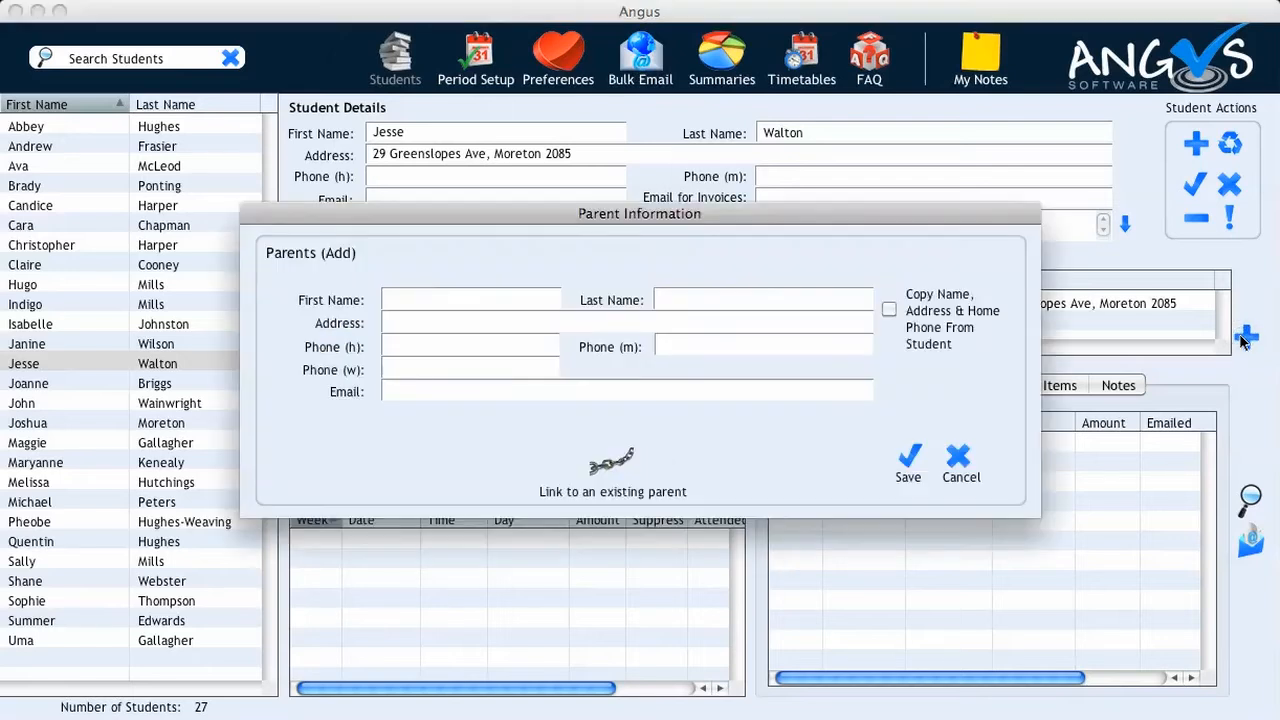
type("Simon")
left_click(888, 309)
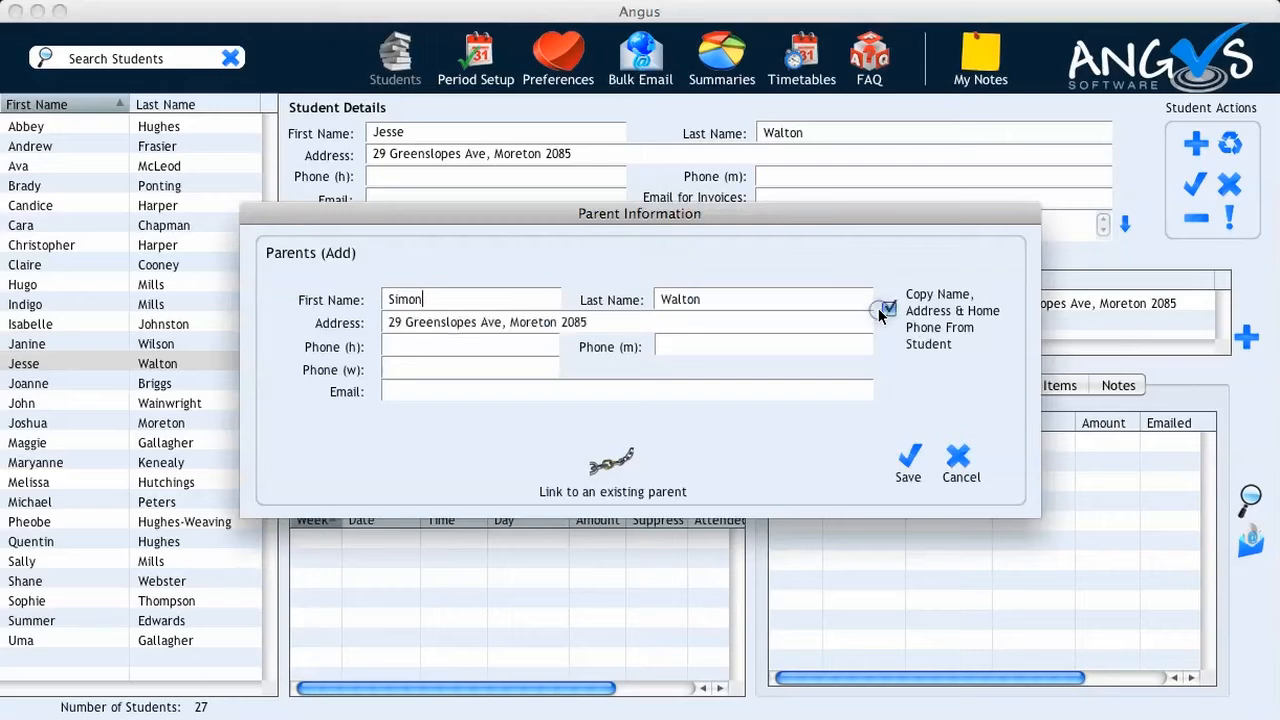
left_click(902, 460)
left_click(864, 243)
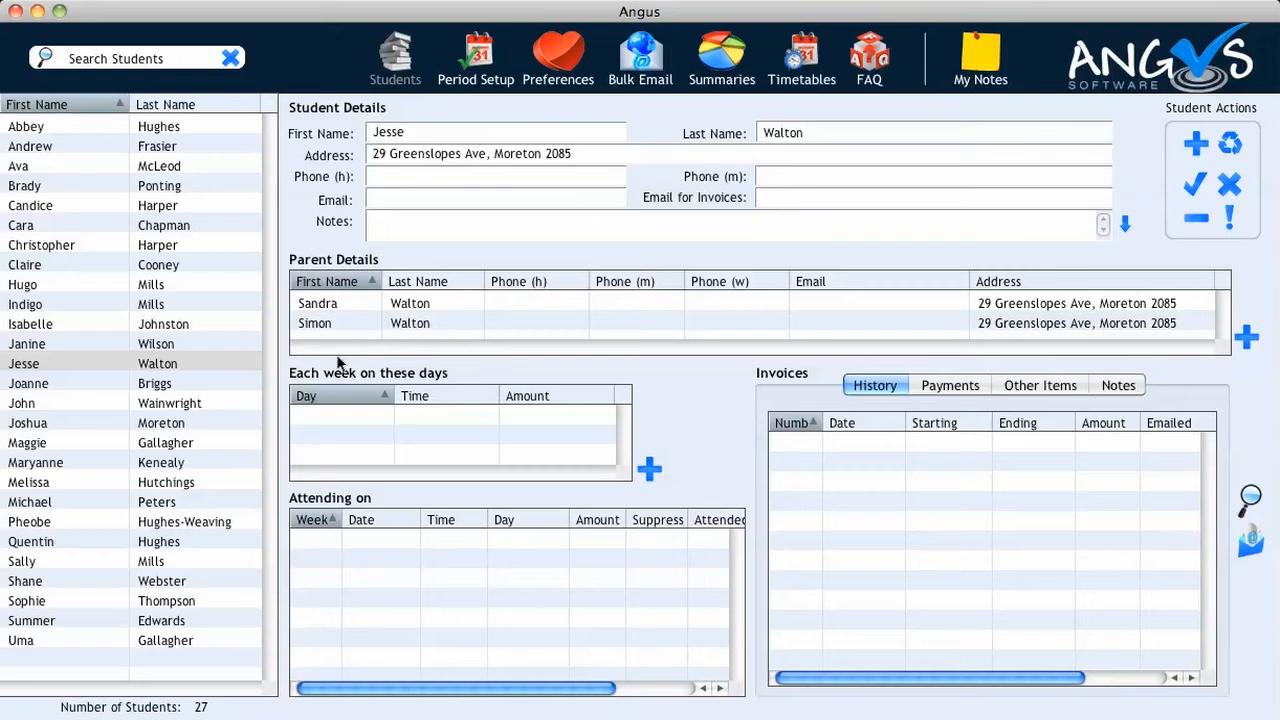
Add a weekly lesson on Tuesday at 10:30 AM and save it
left_click(648, 468)
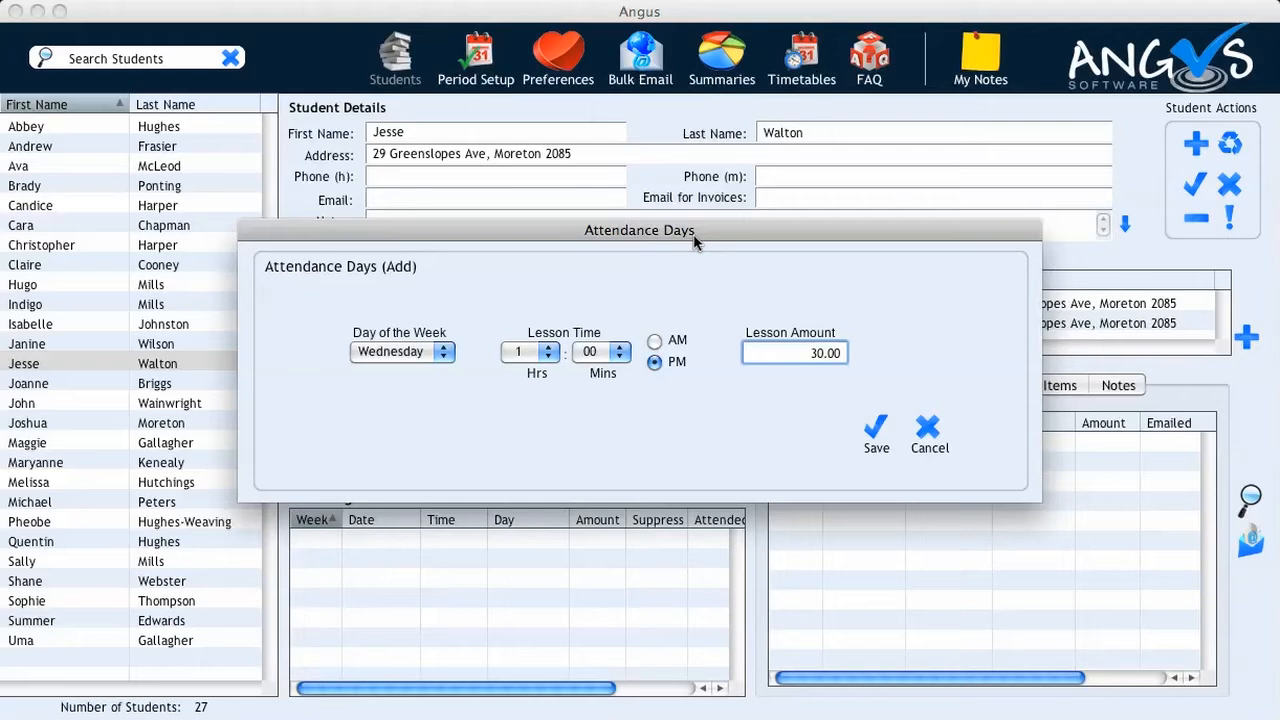
left_click(443, 351)
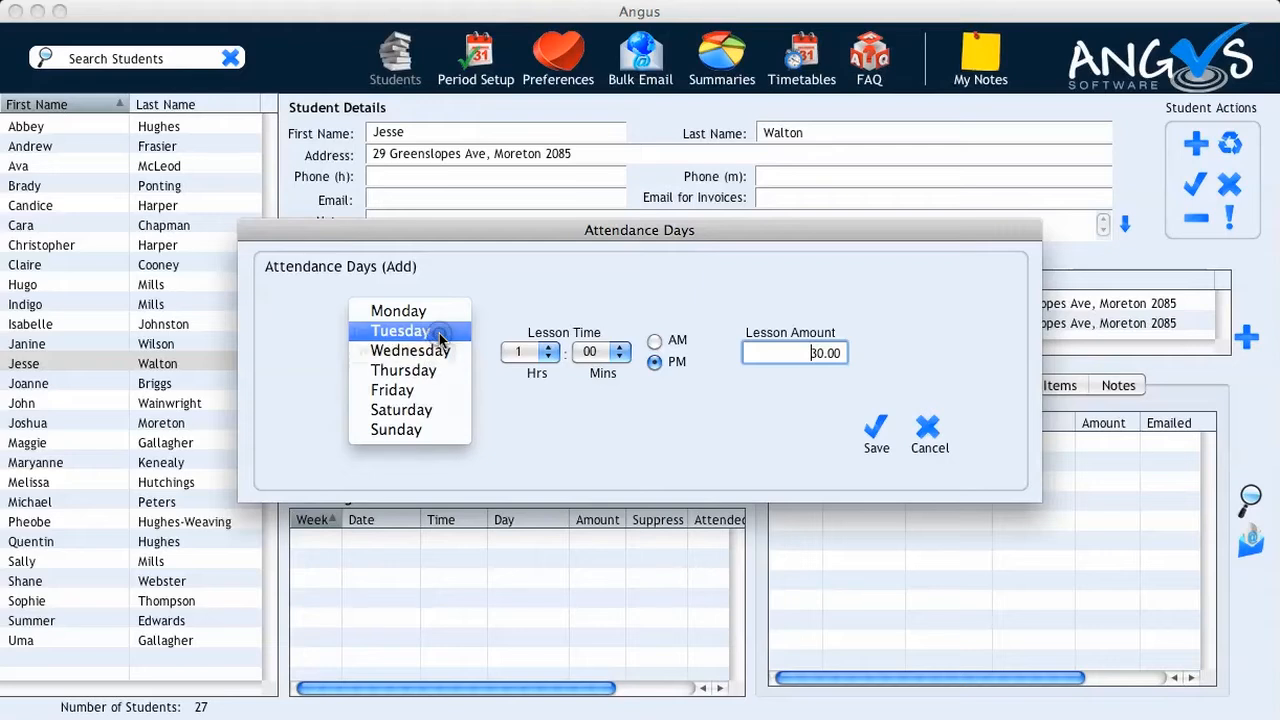
left_click(439, 333)
left_click(546, 352)
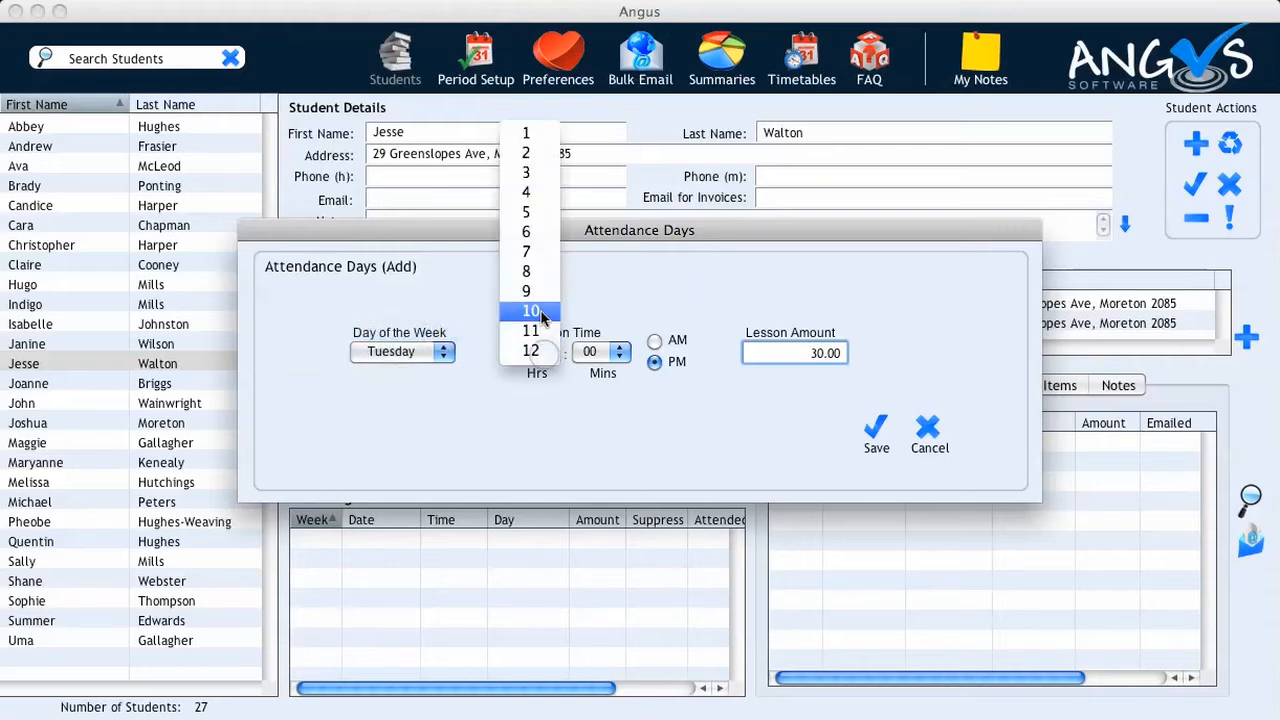
left_click(540, 312)
left_click(615, 362)
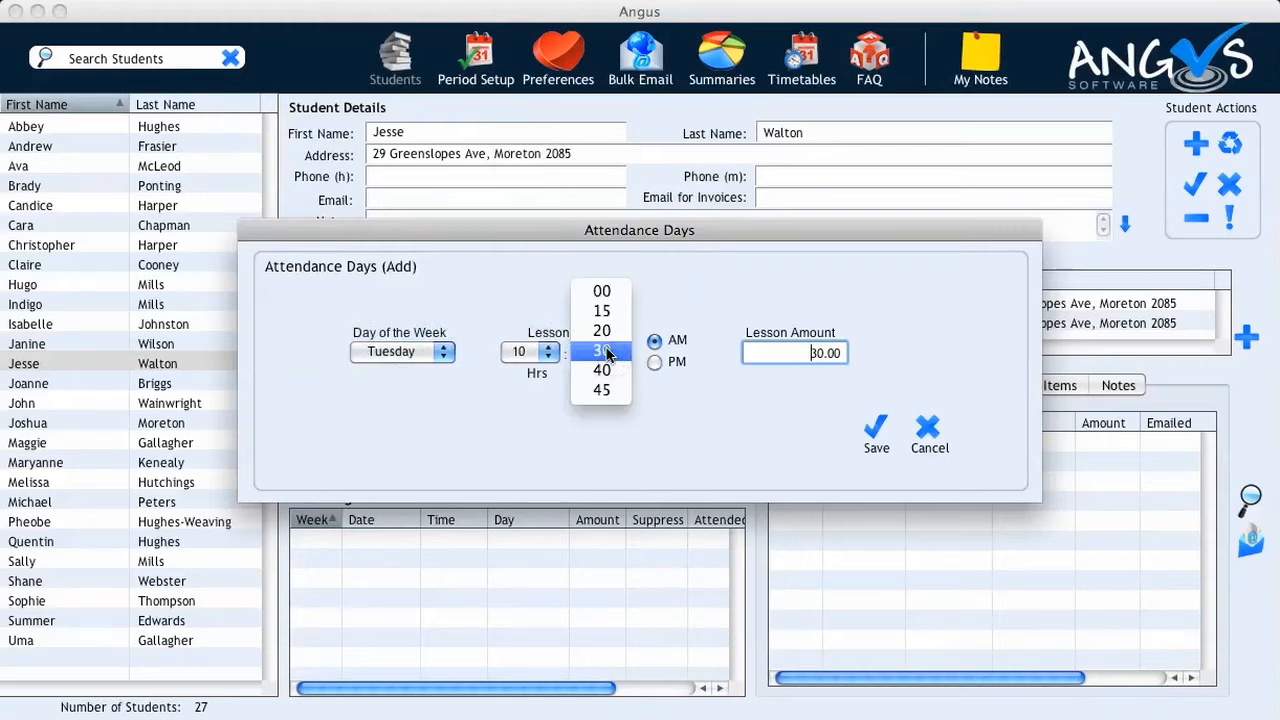
left_click(610, 366)
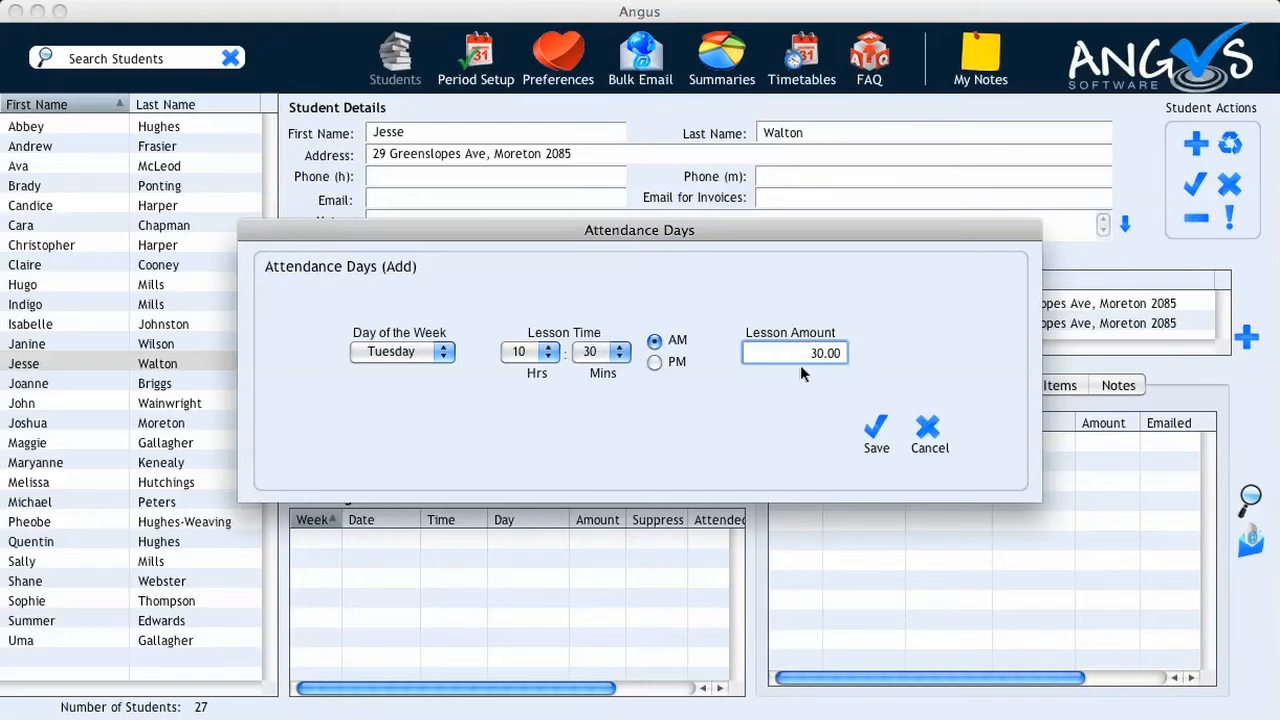
left_click(875, 432)
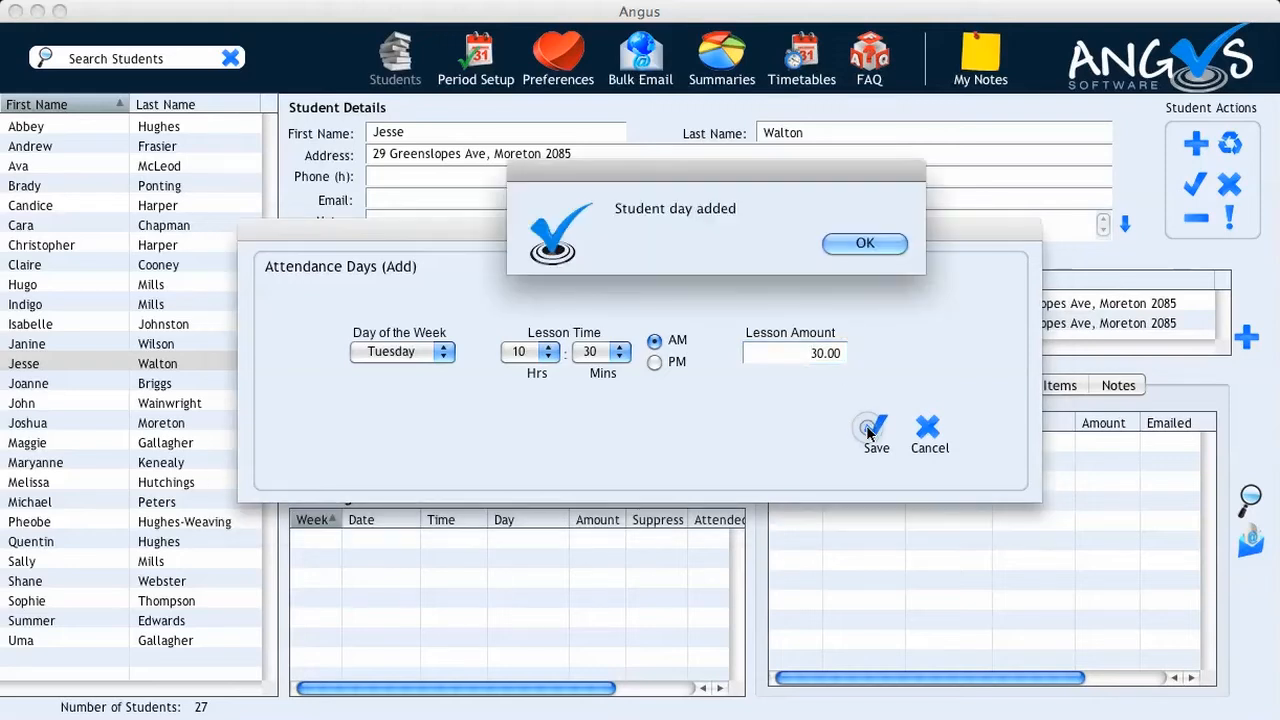
left_click(851, 246)
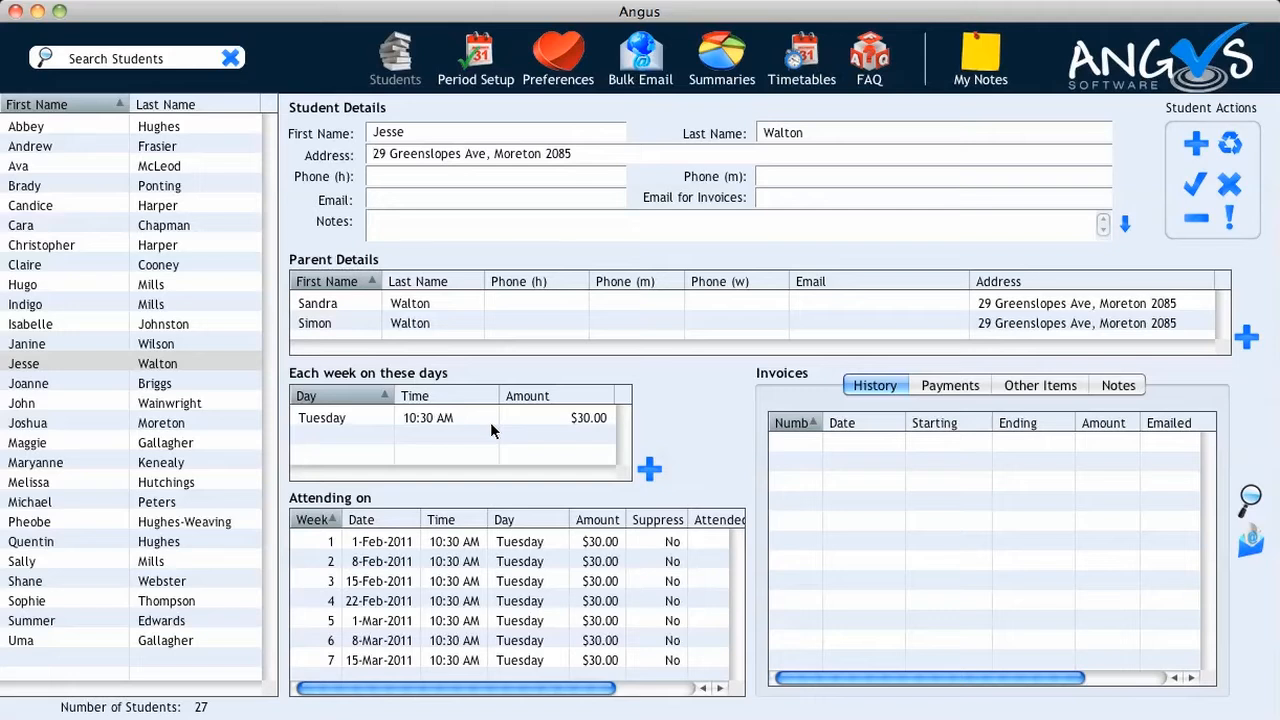
Add a weekly lesson on Wednesday at 12:30 PM and save it
left_click(647, 468)
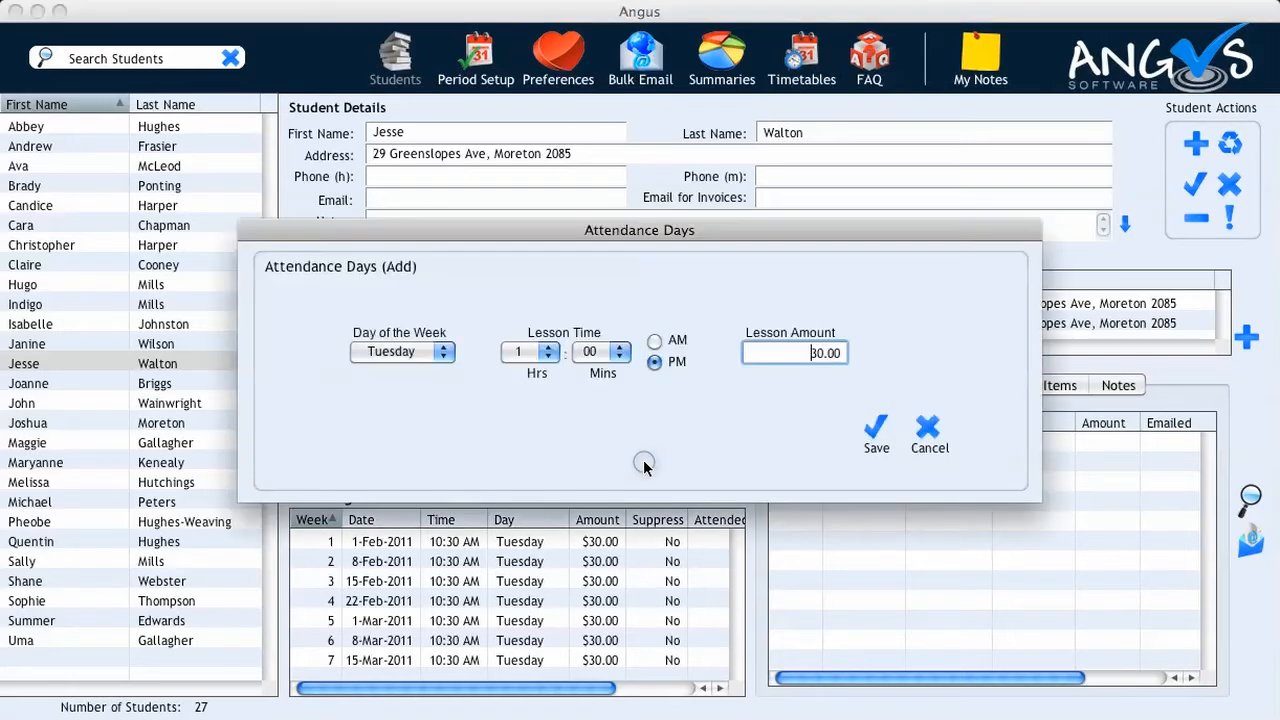
left_click(443, 355)
left_click(436, 376)
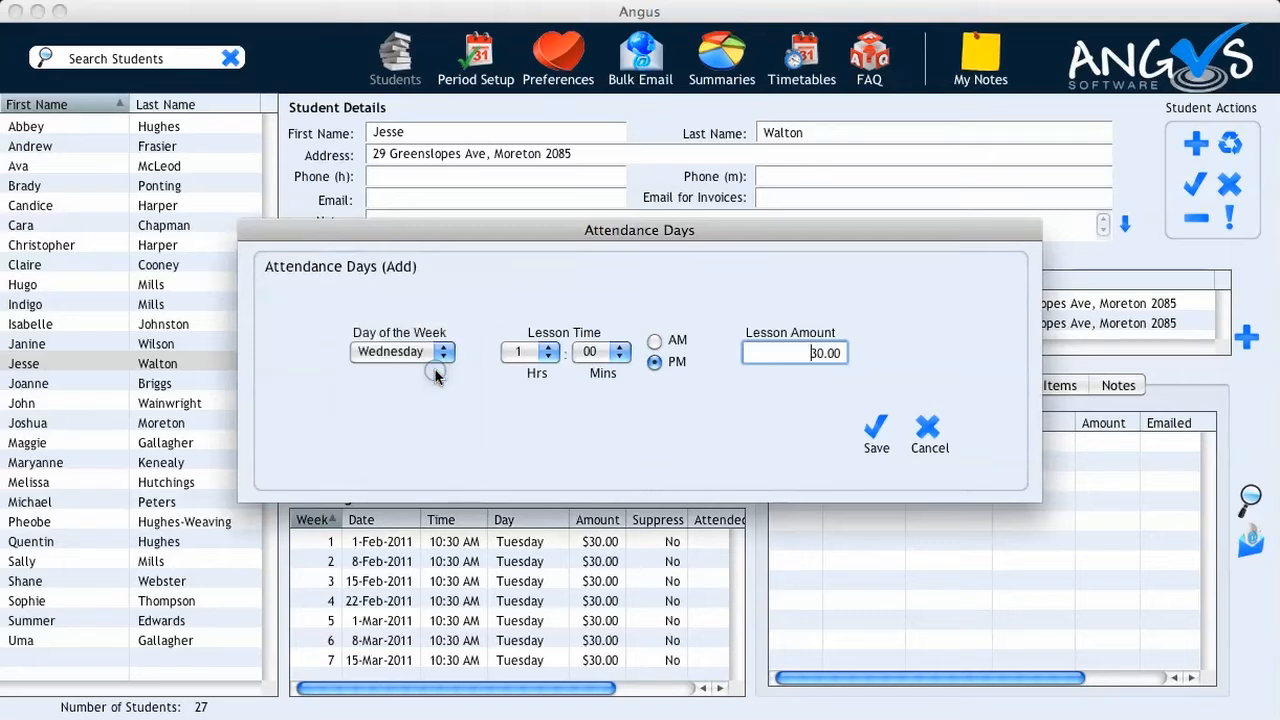
left_click(546, 356)
left_click(533, 390)
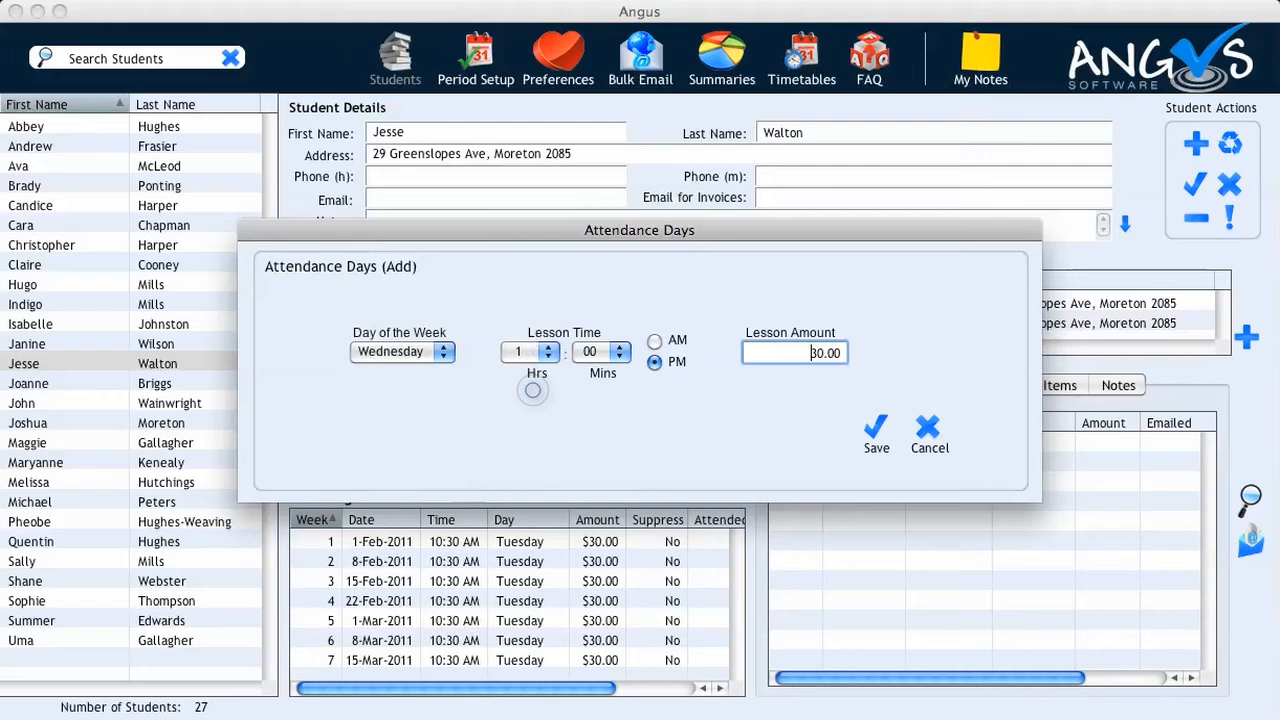
left_click(612, 356)
left_click(602, 351)
left_click(866, 434)
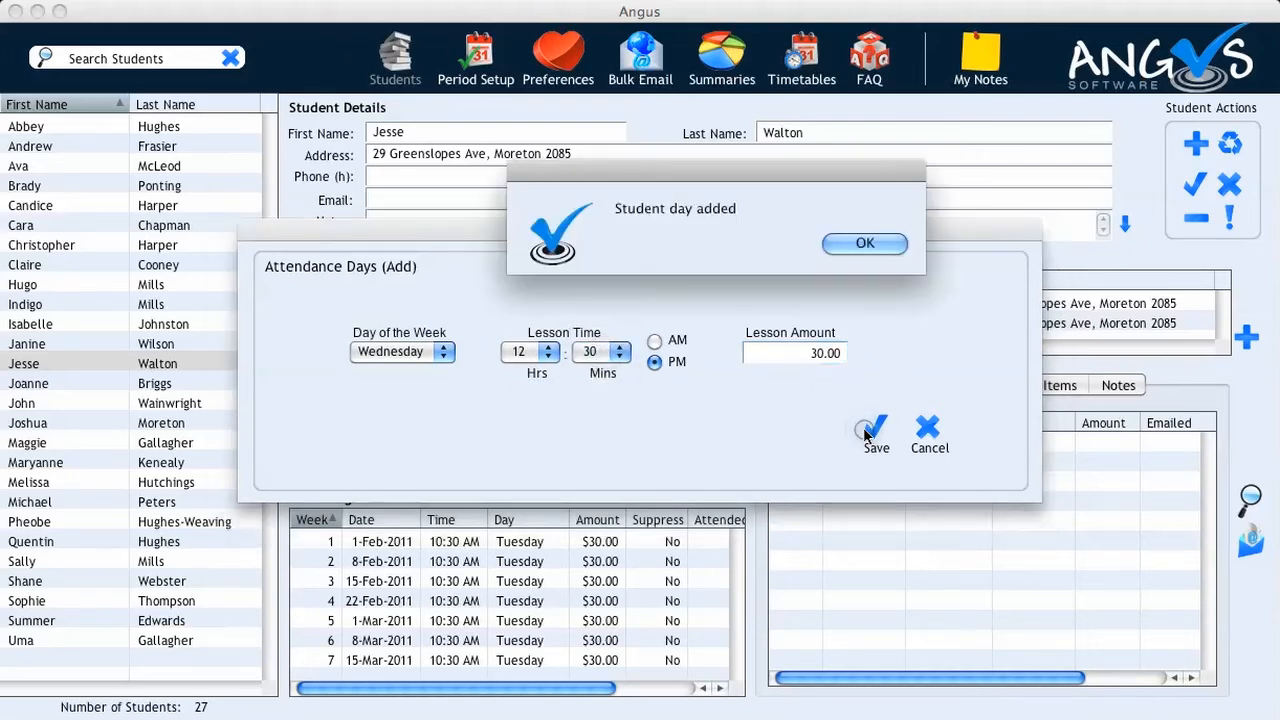
left_click(845, 244)
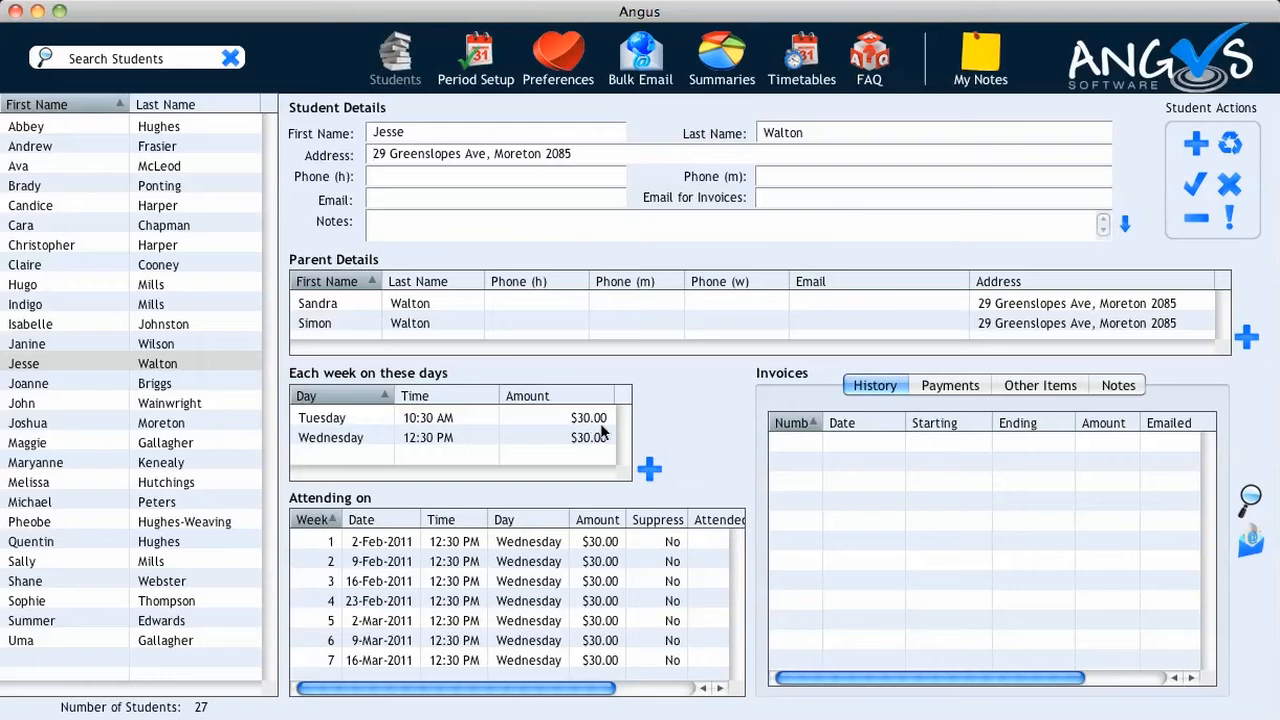
left_click(325, 420)
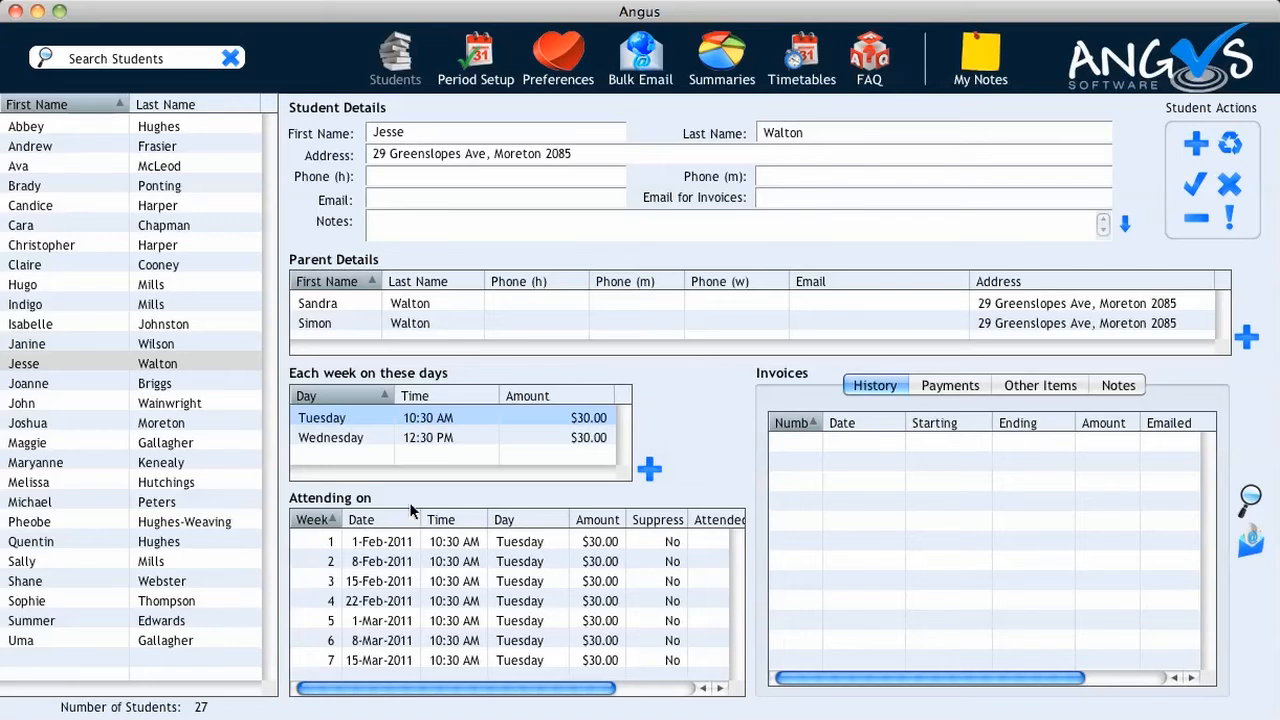
left_click(346, 440)
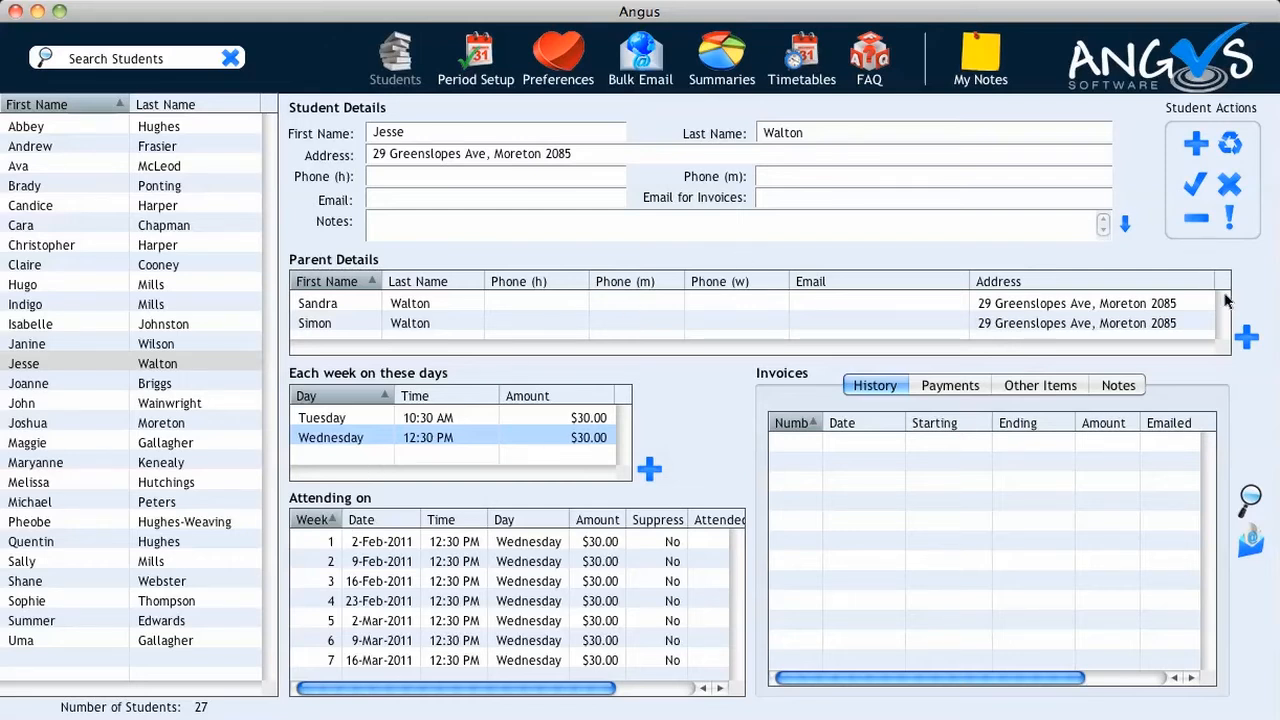
left_click(1242, 494)
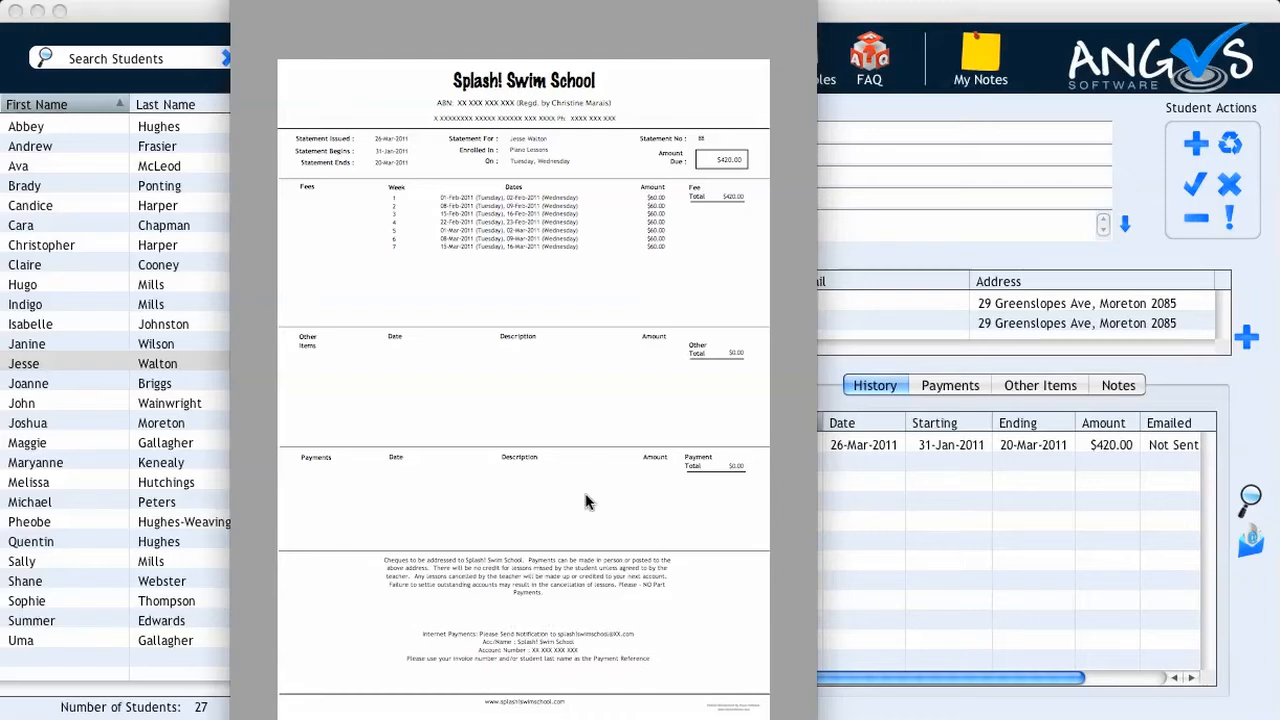
Close the statement preview for the $420.00 invoice
key("super+w")
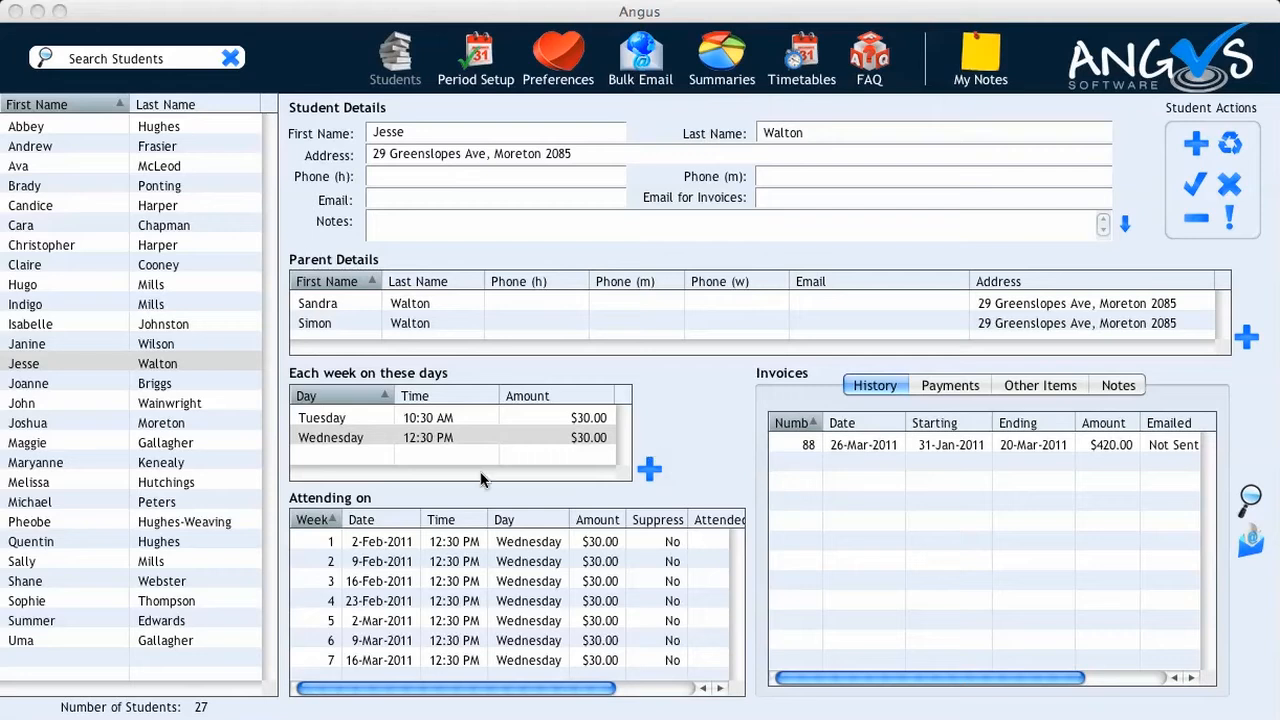
Mark the 2-Feb-2011 lesson as Attended and scroll to check the Attended column
right_click(404, 538)
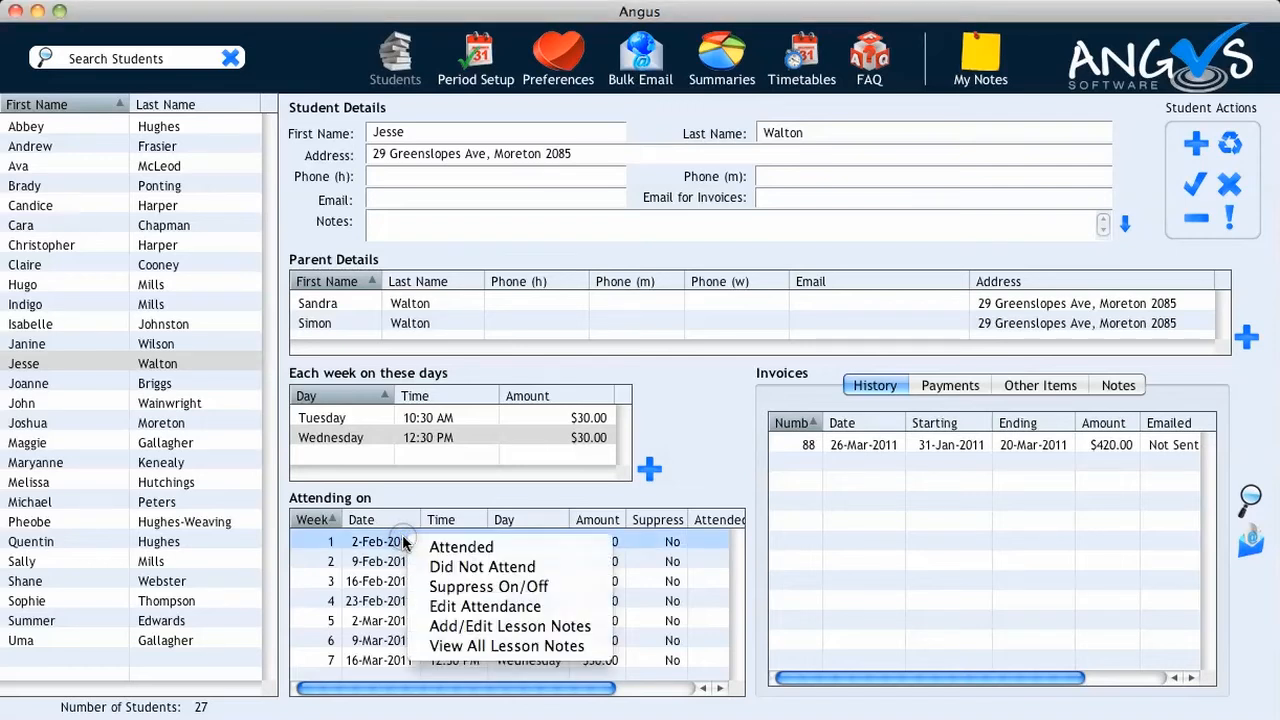
left_click(434, 549)
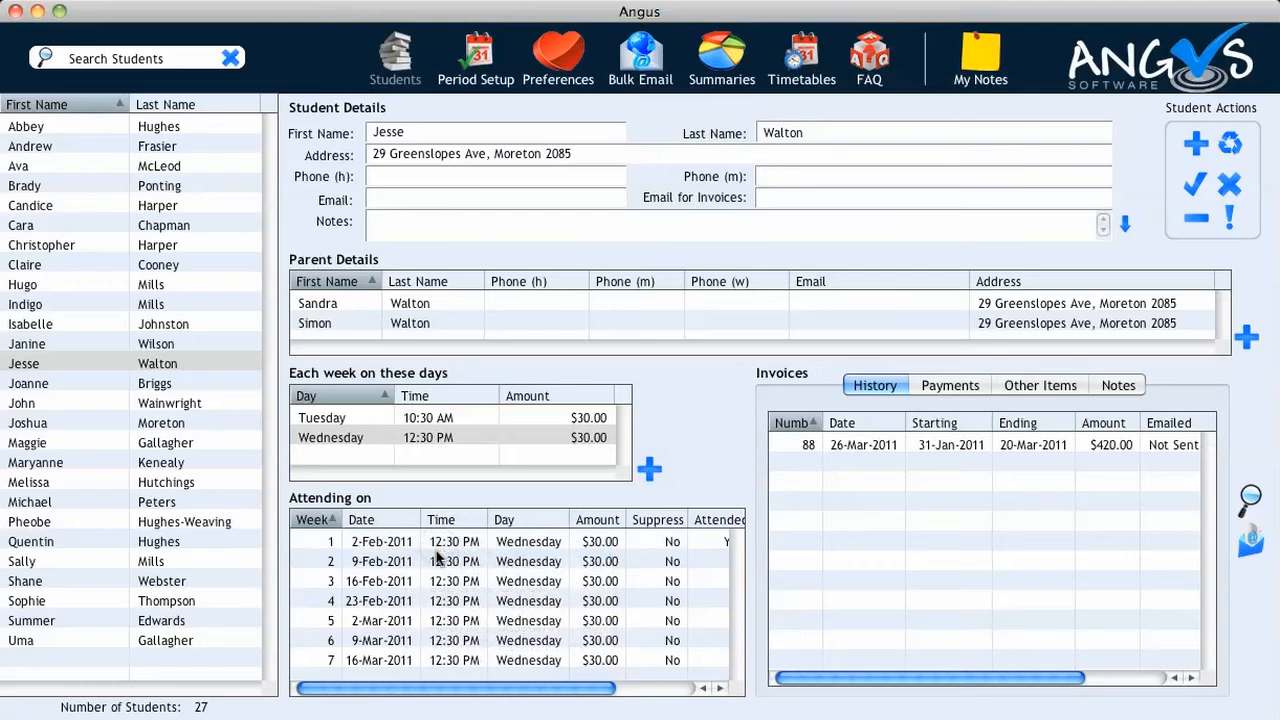
left_click_drag(445, 688, 468, 688)
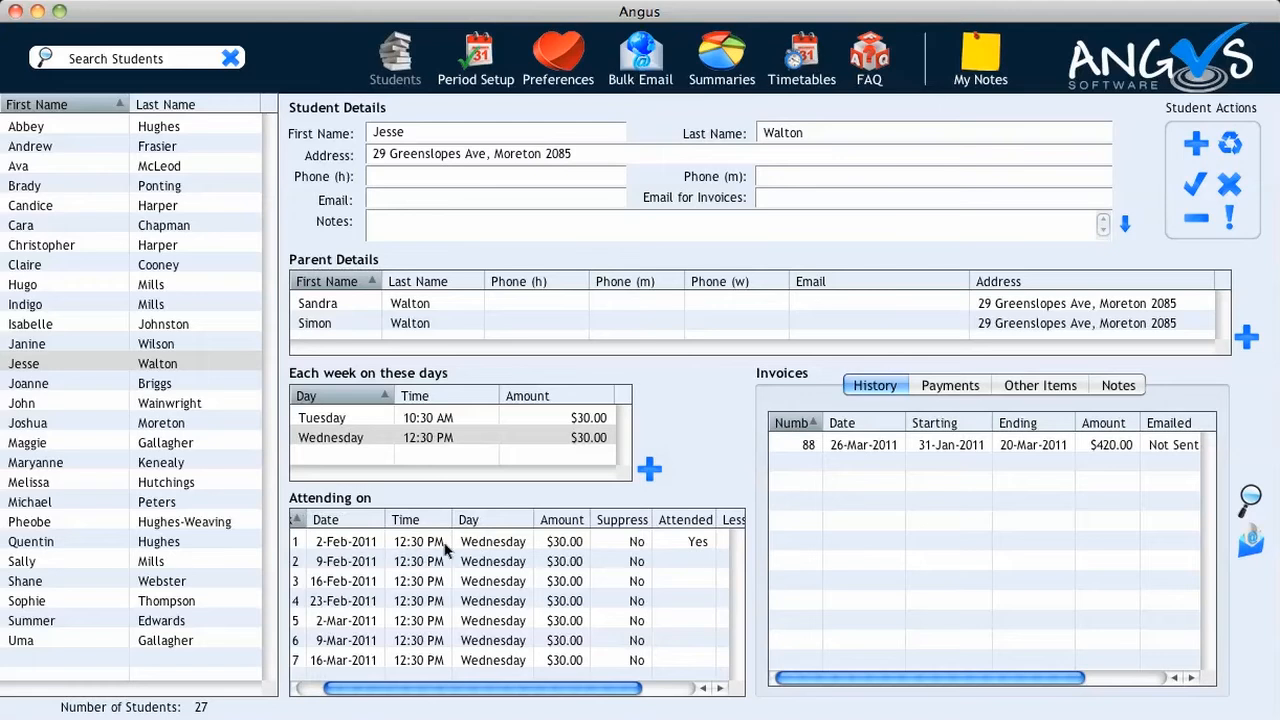
Paste a State Swimming Competition preparation note into the 2-Feb-2011 lesson notes and save
right_click(681, 542)
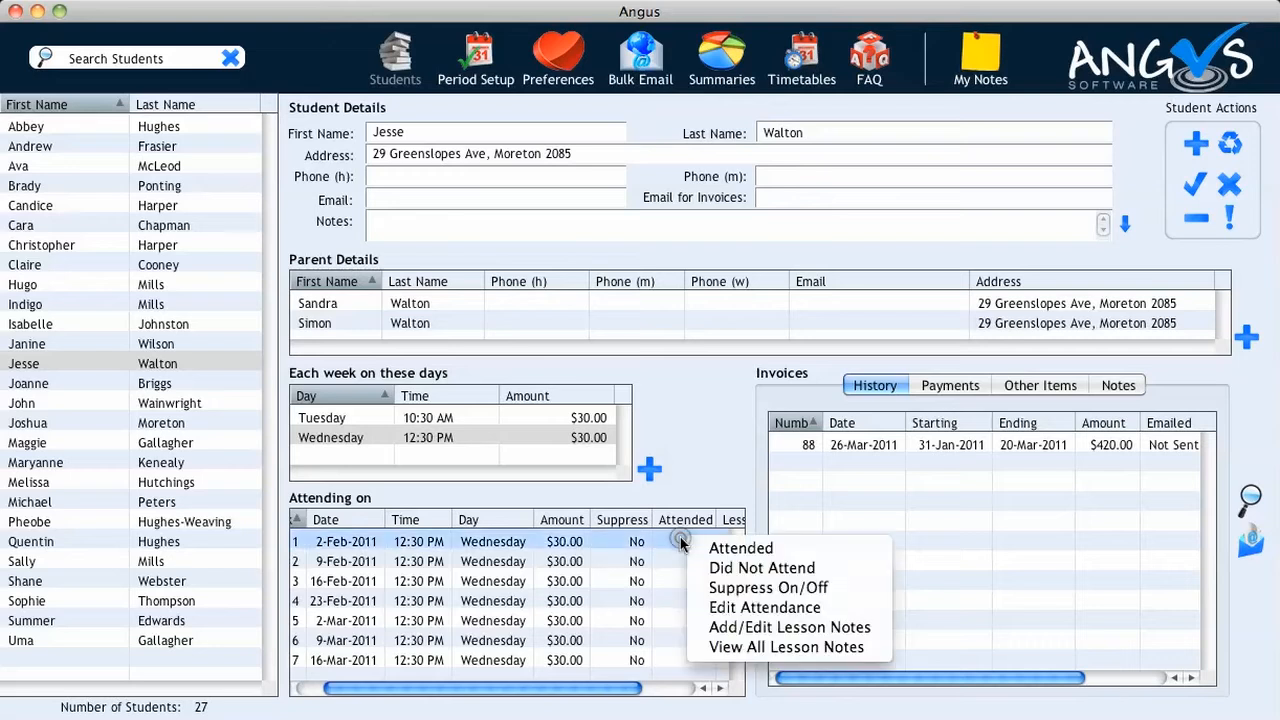
left_click(729, 628)
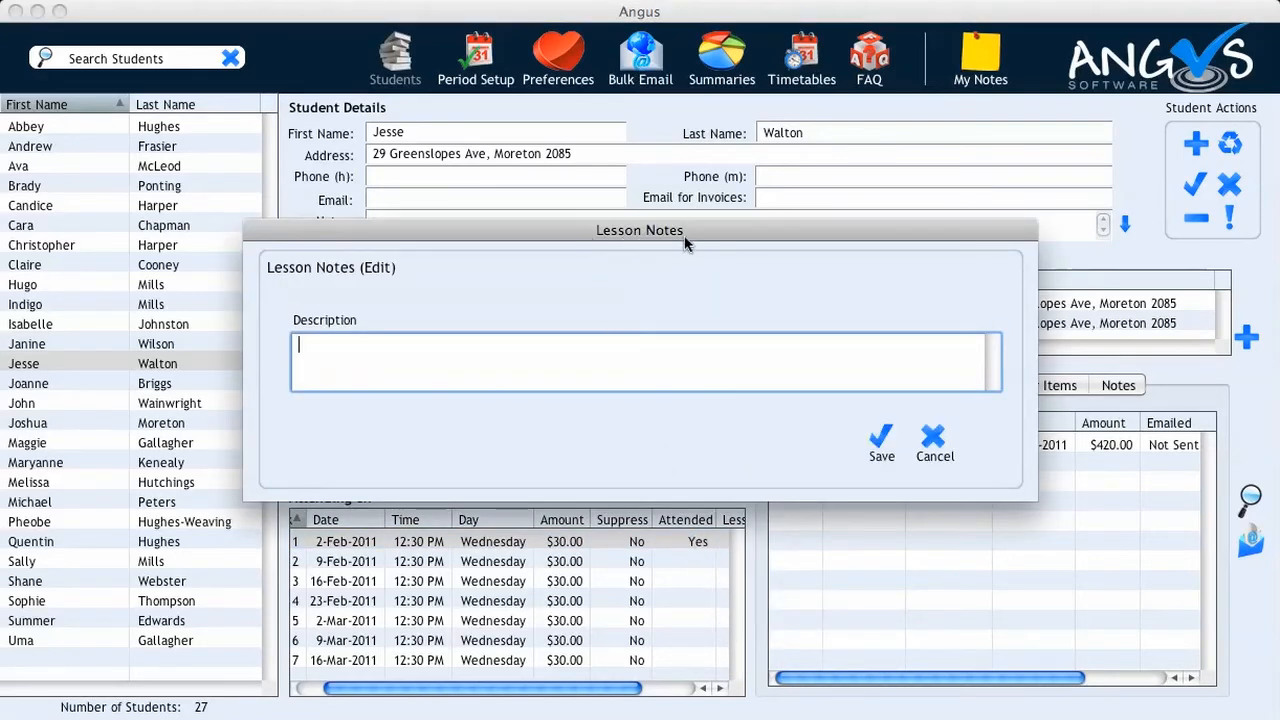
type("Preparing for State Swimming Competition.  Practise starts & turns.  Week 2:   Begin time trials & select races to enter.")
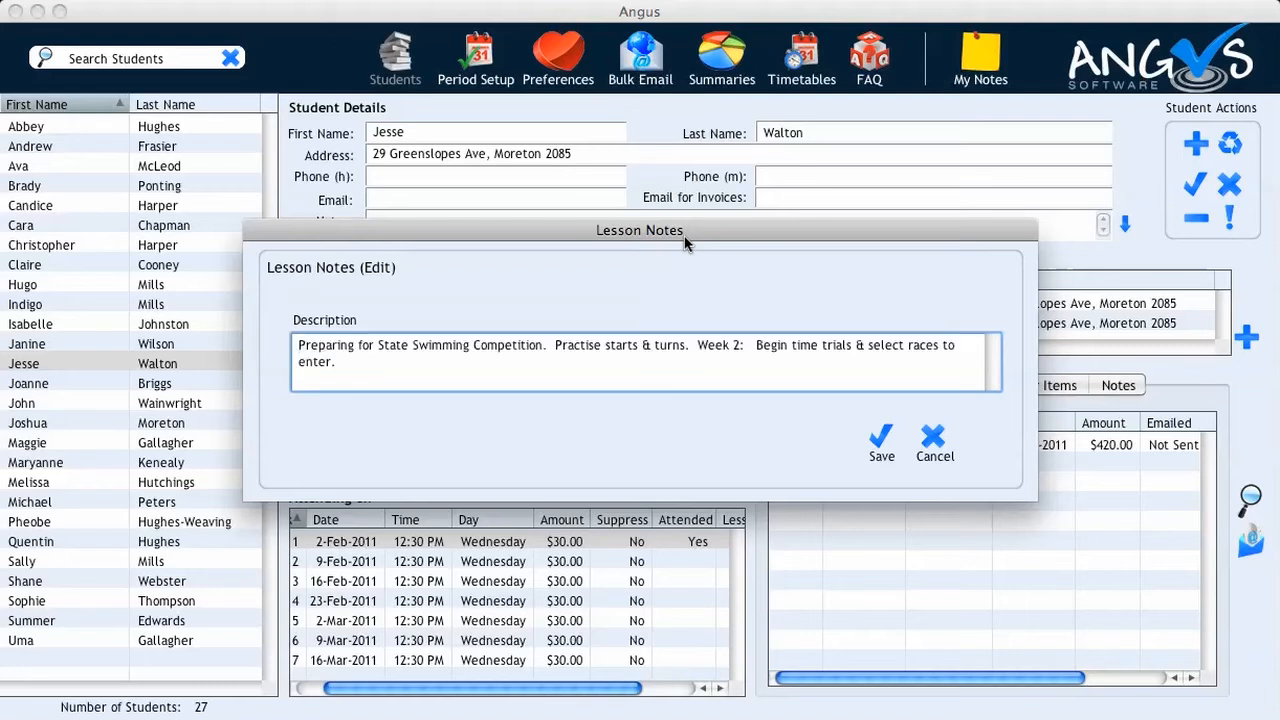
left_click(877, 438)
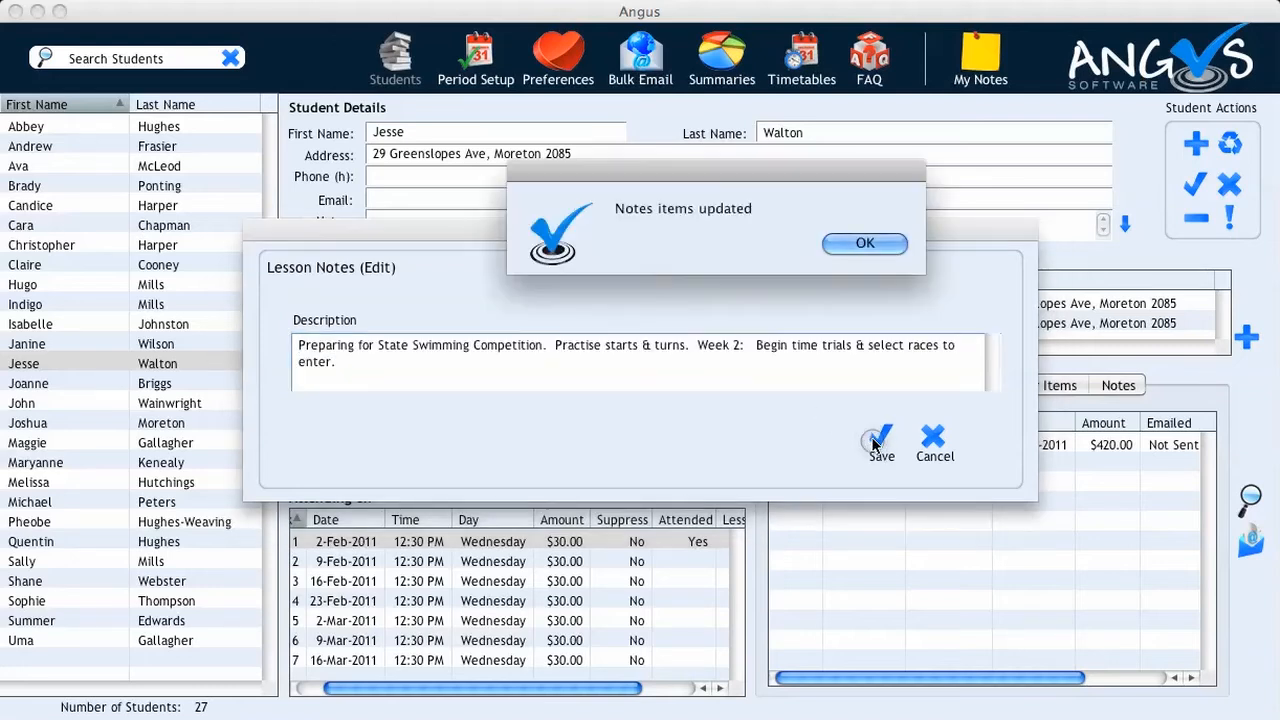
left_click(860, 243)
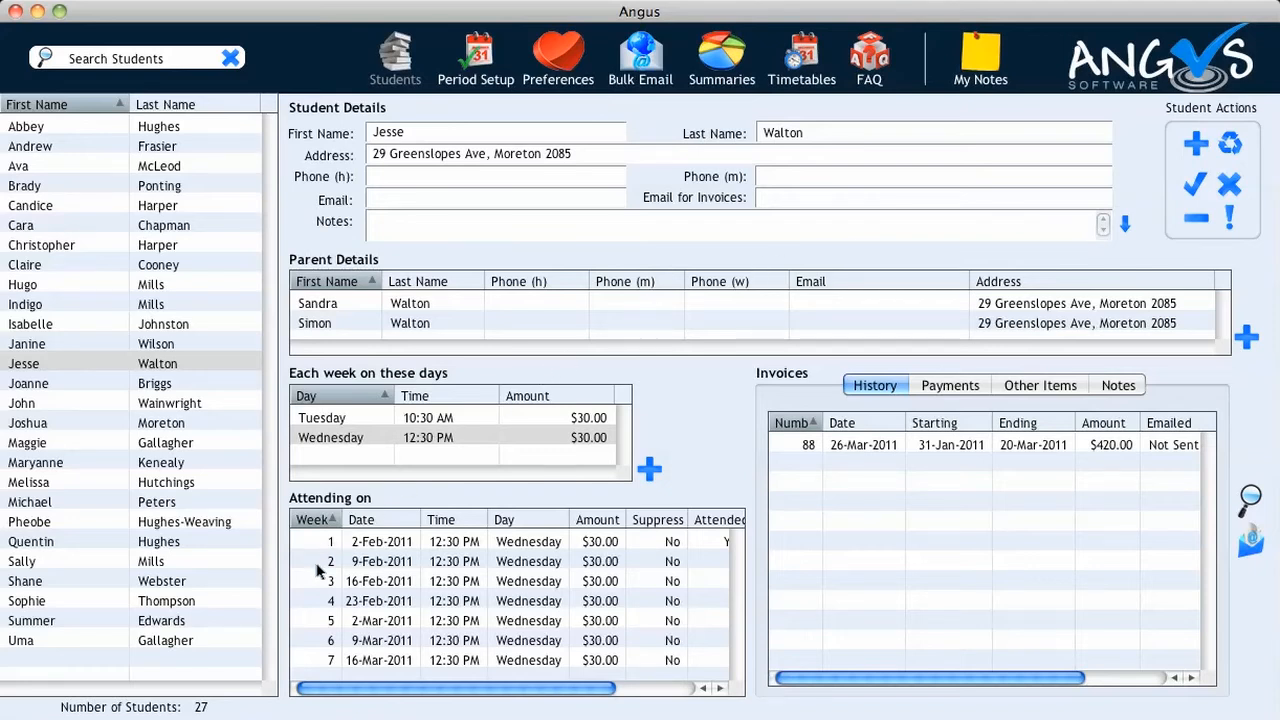
Suppress the 9-Feb-2011 lesson and preview the resulting invoice statement
right_click(385, 557)
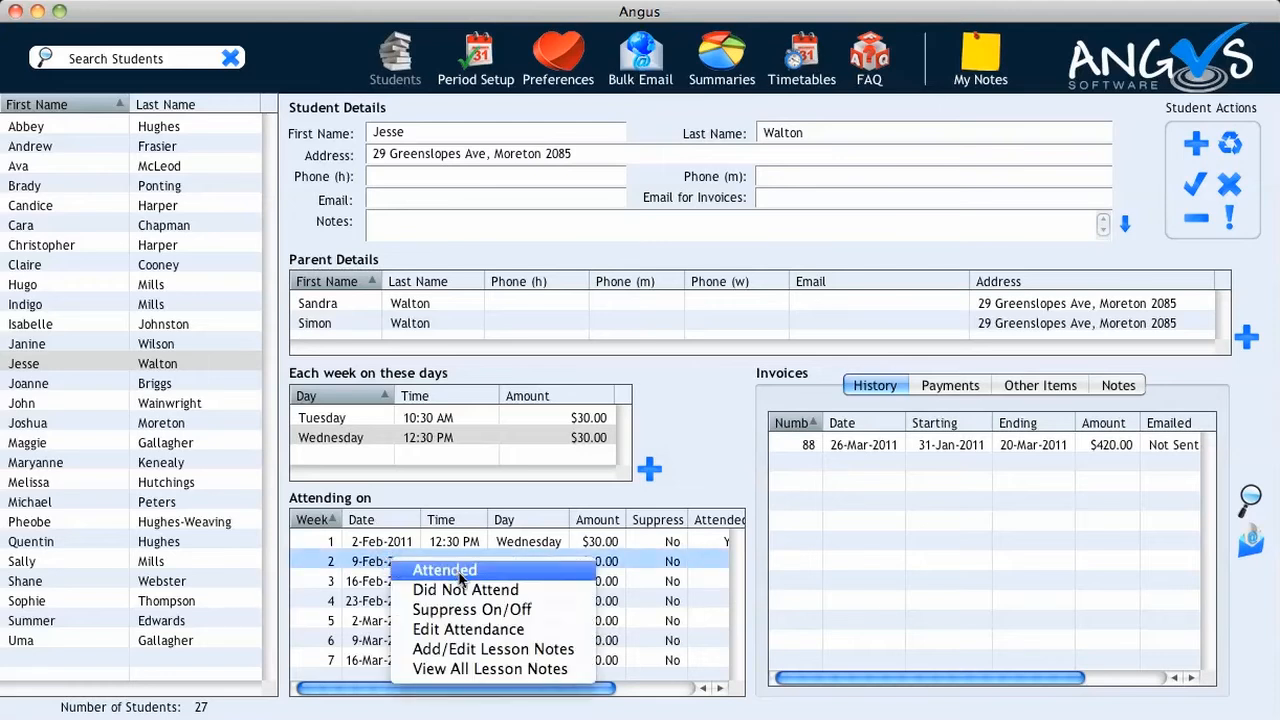
left_click(476, 610)
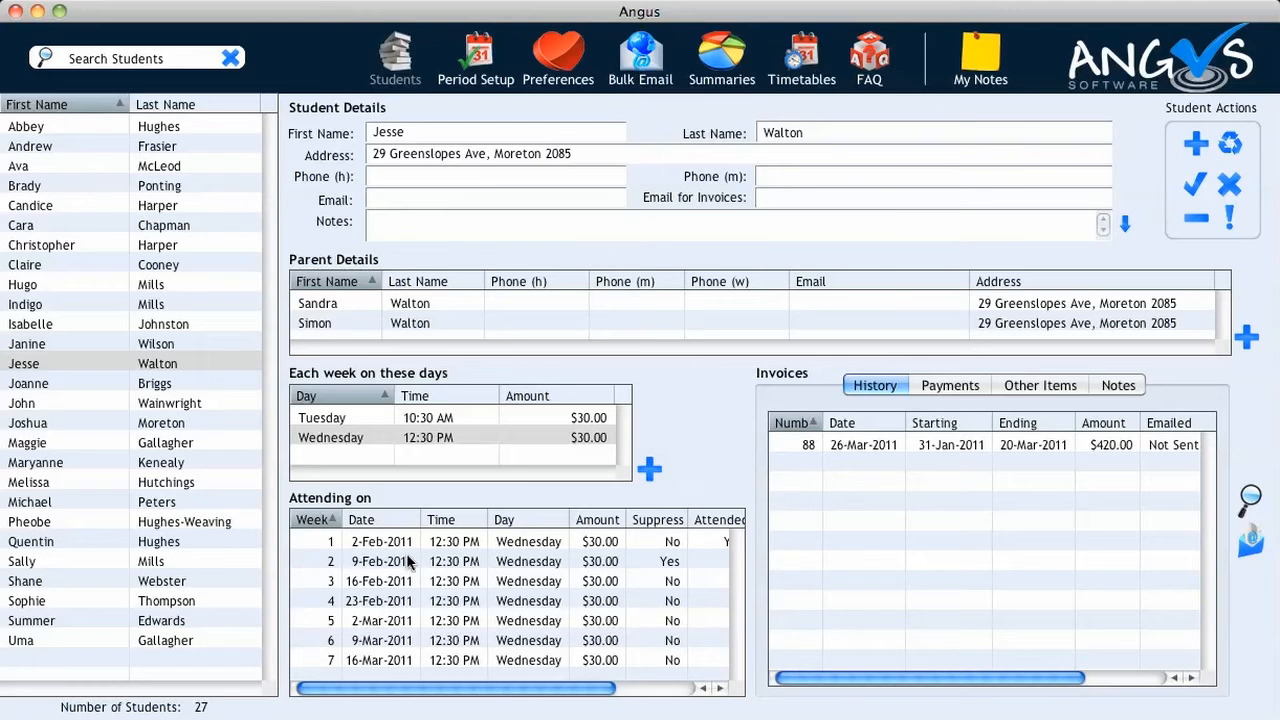
left_click(1246, 499)
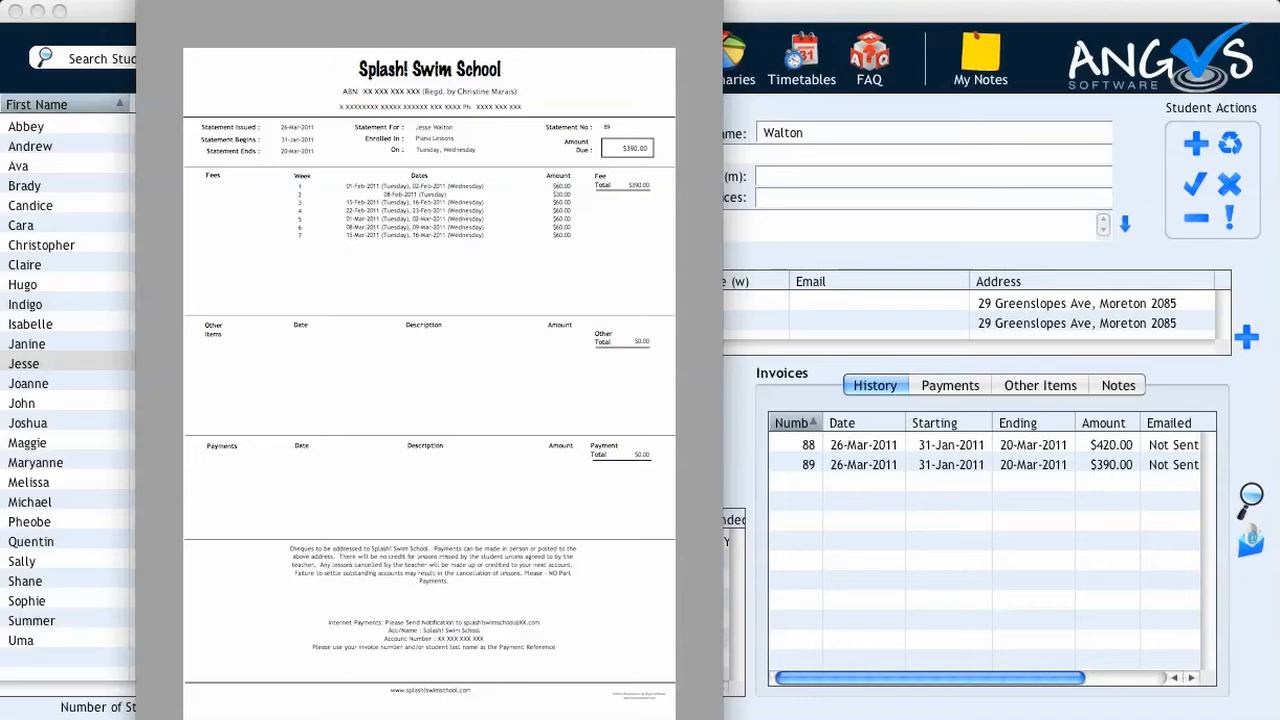
Close the statement preview for invoice #89 at $390.00
left_click(148, 1)
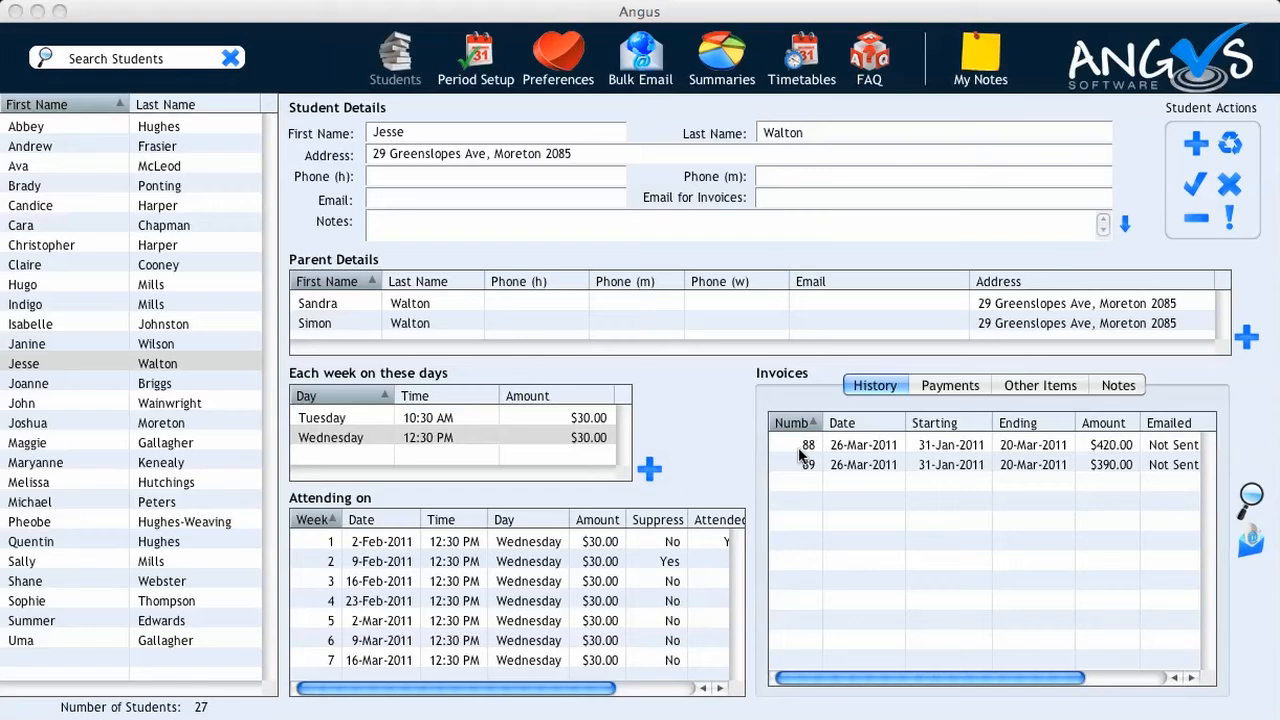
Start a new payment in the student's payments list, dated 7 March 2011
left_click(932, 388)
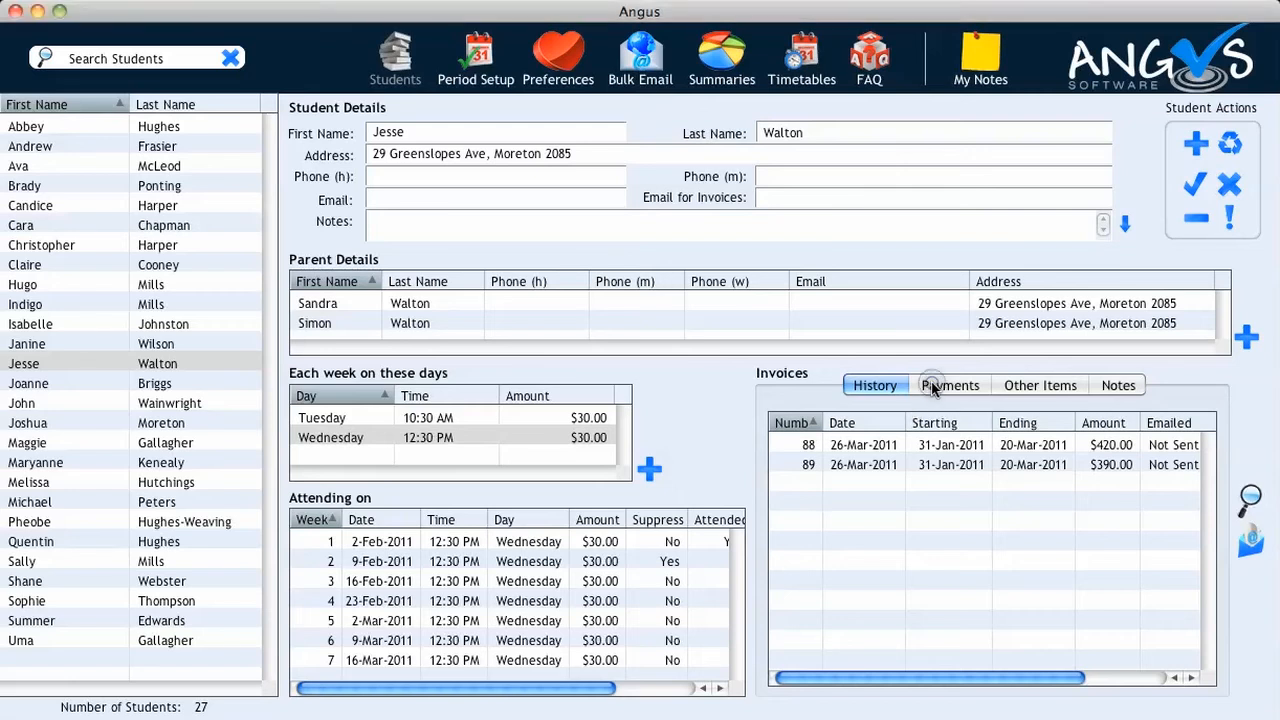
left_click(932, 388)
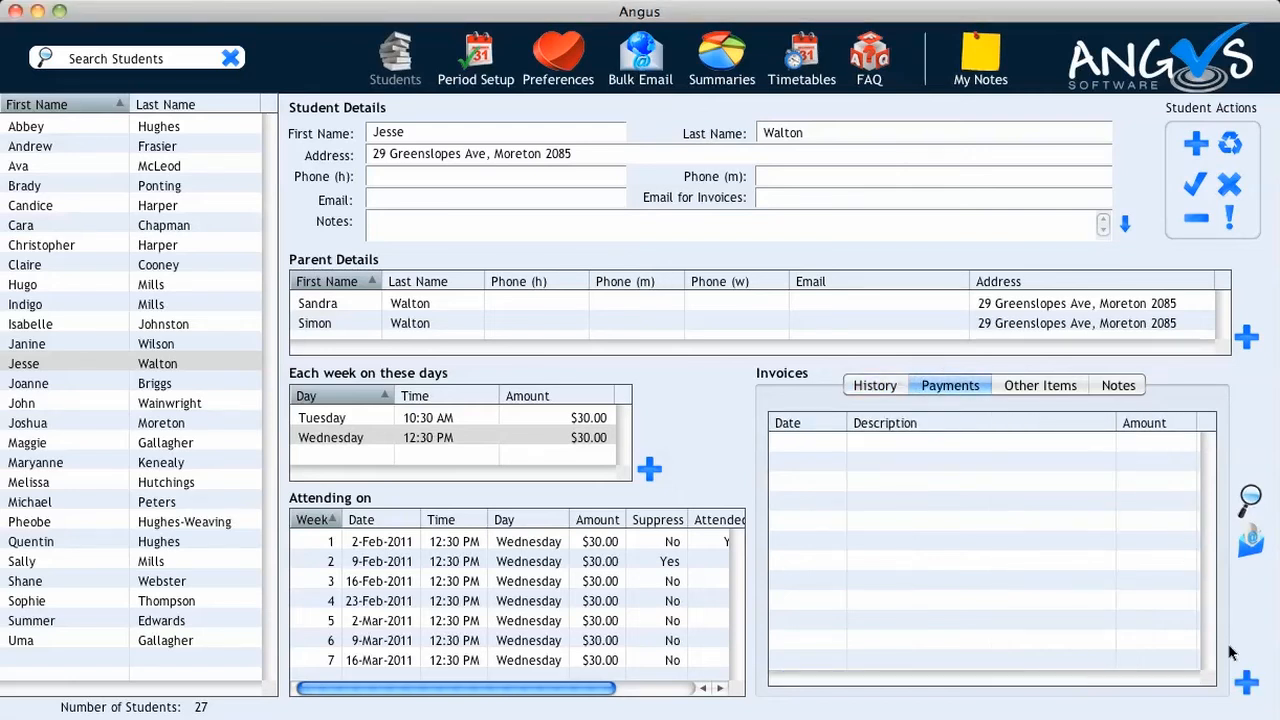
left_click(1240, 682)
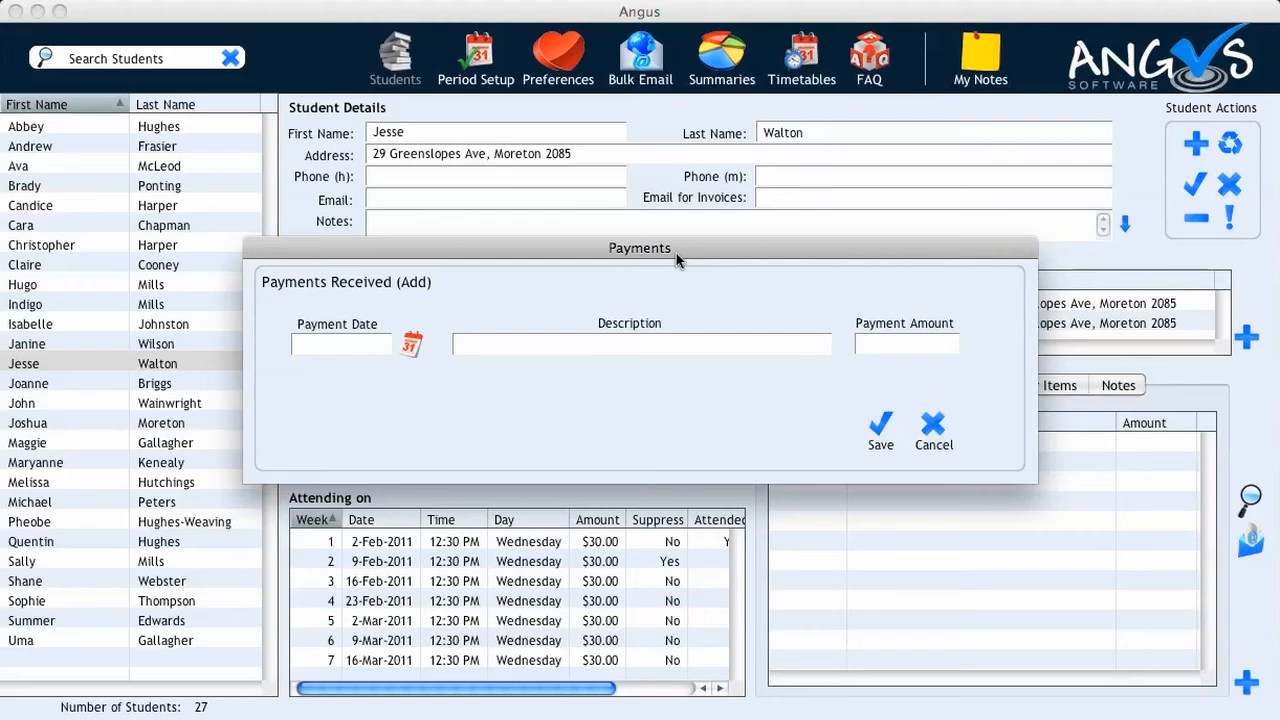
left_click(410, 346)
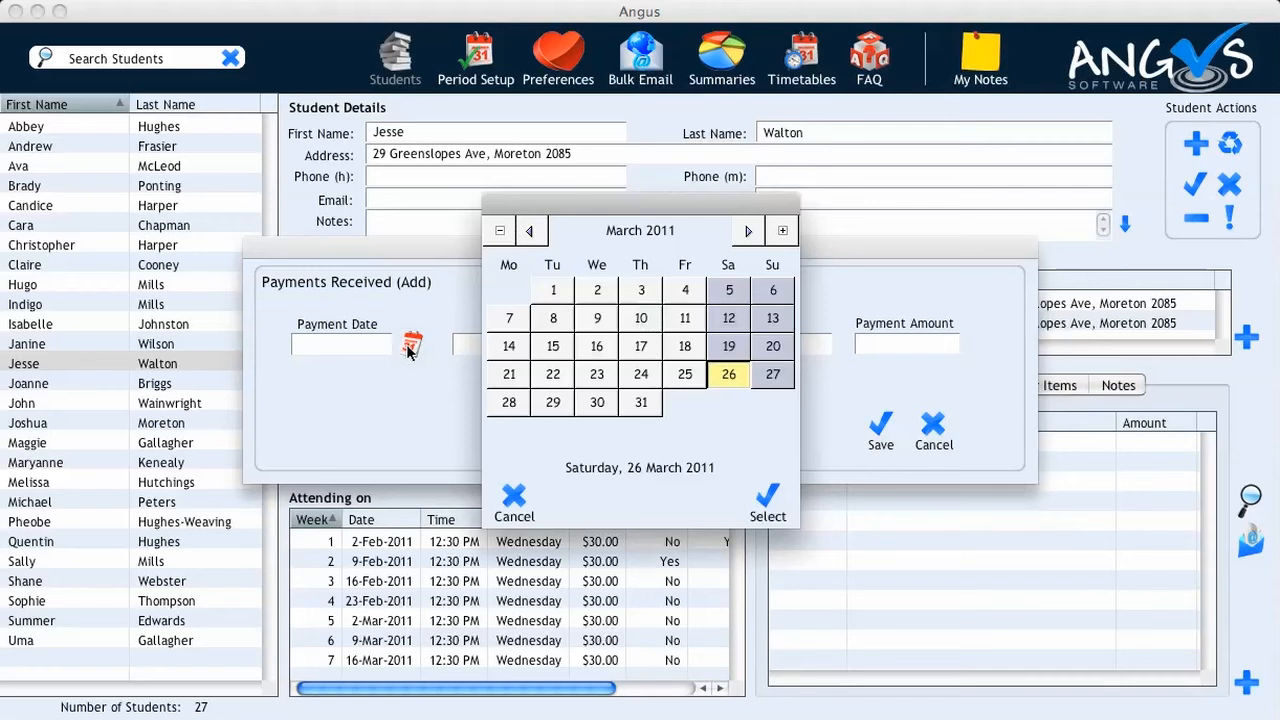
left_click(509, 318)
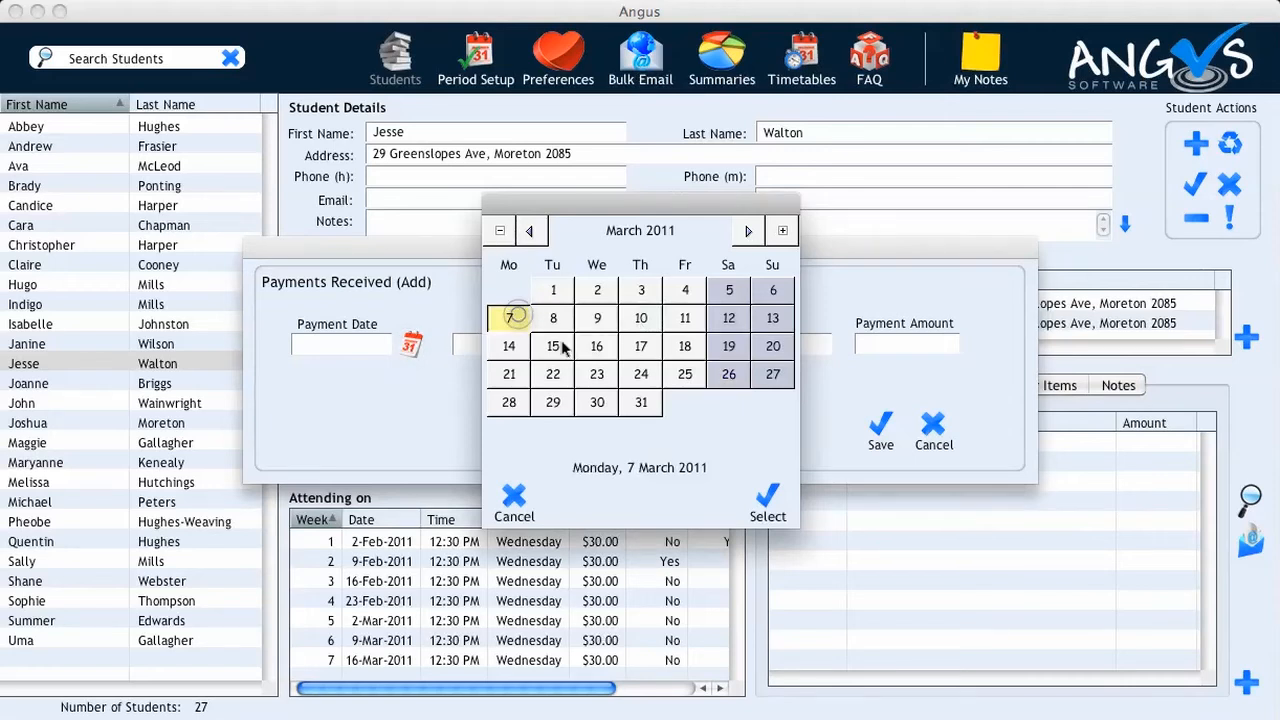
left_click(762, 498)
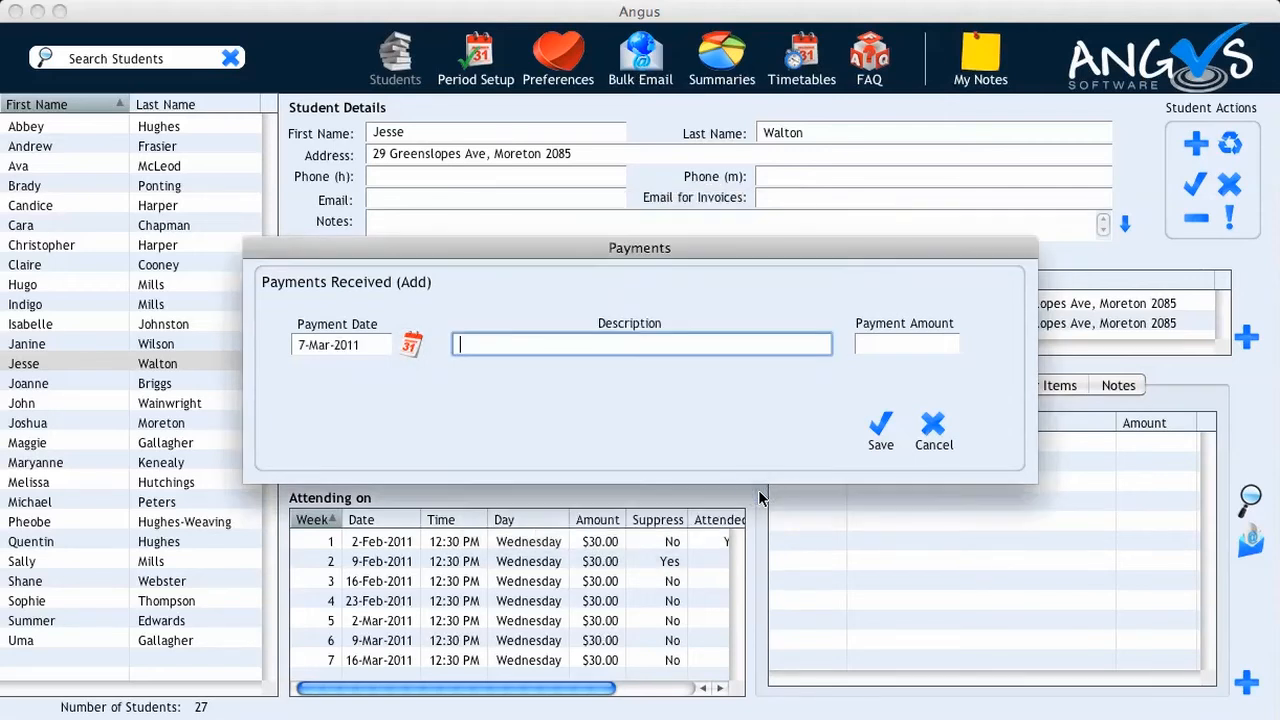
Enter it as 'Part Payment' for 300 and save it
type("Part Payment")
key("Tab")
type("300")
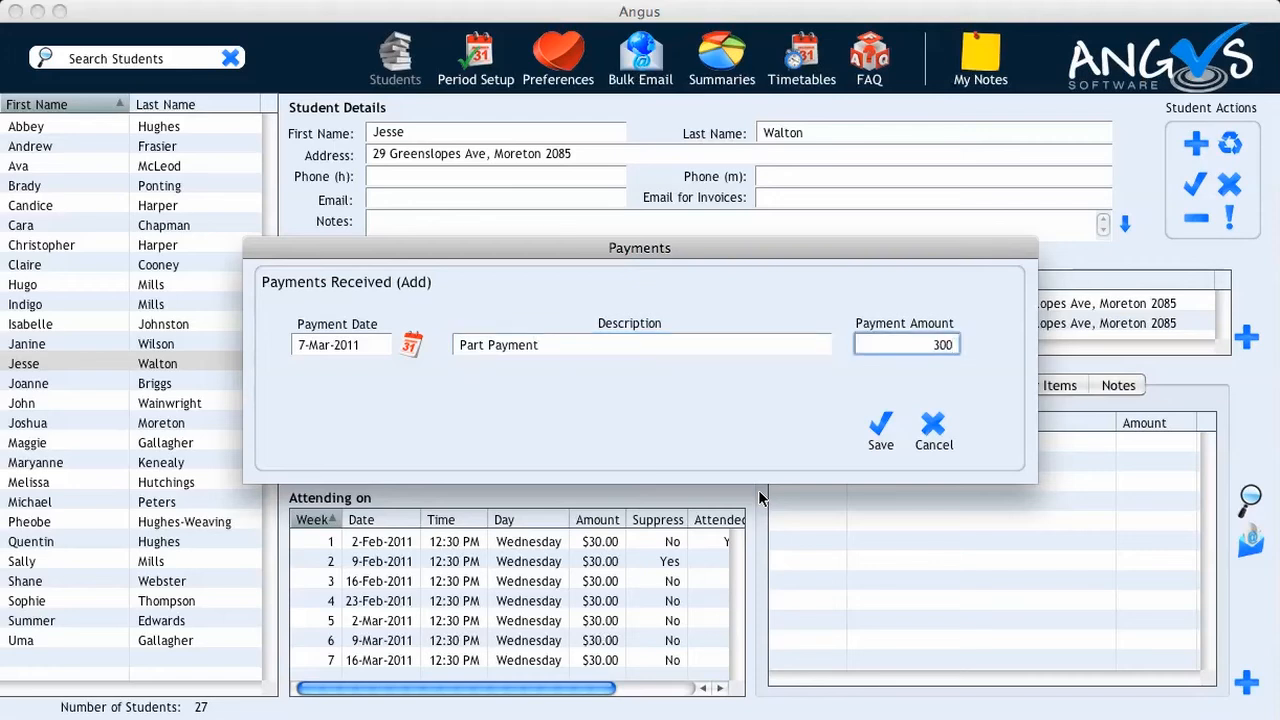
left_click(878, 430)
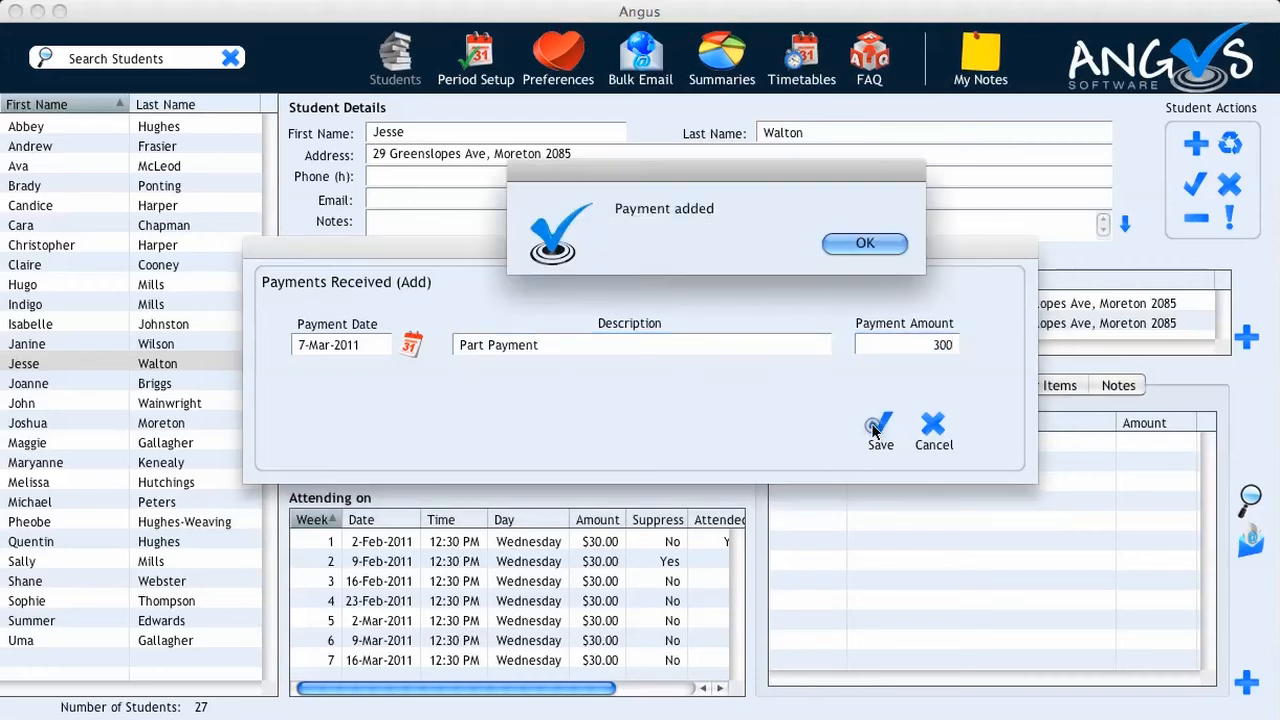
left_click(864, 243)
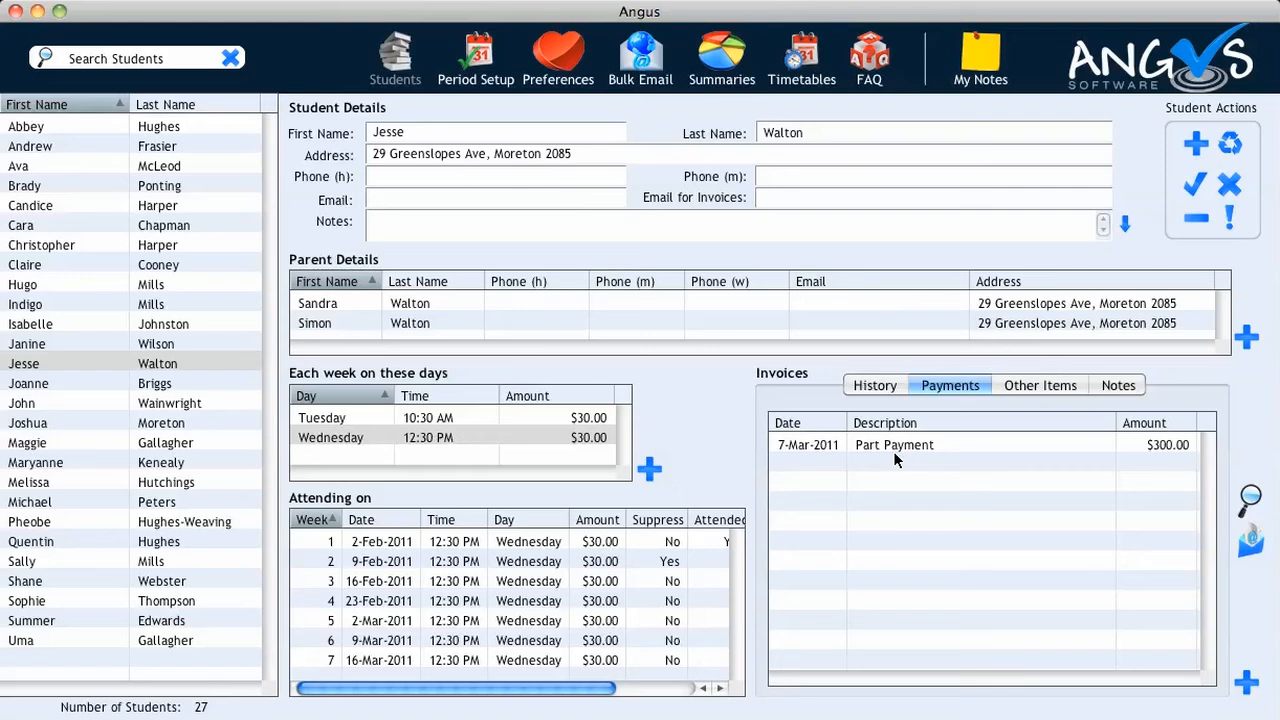
left_click(1248, 496)
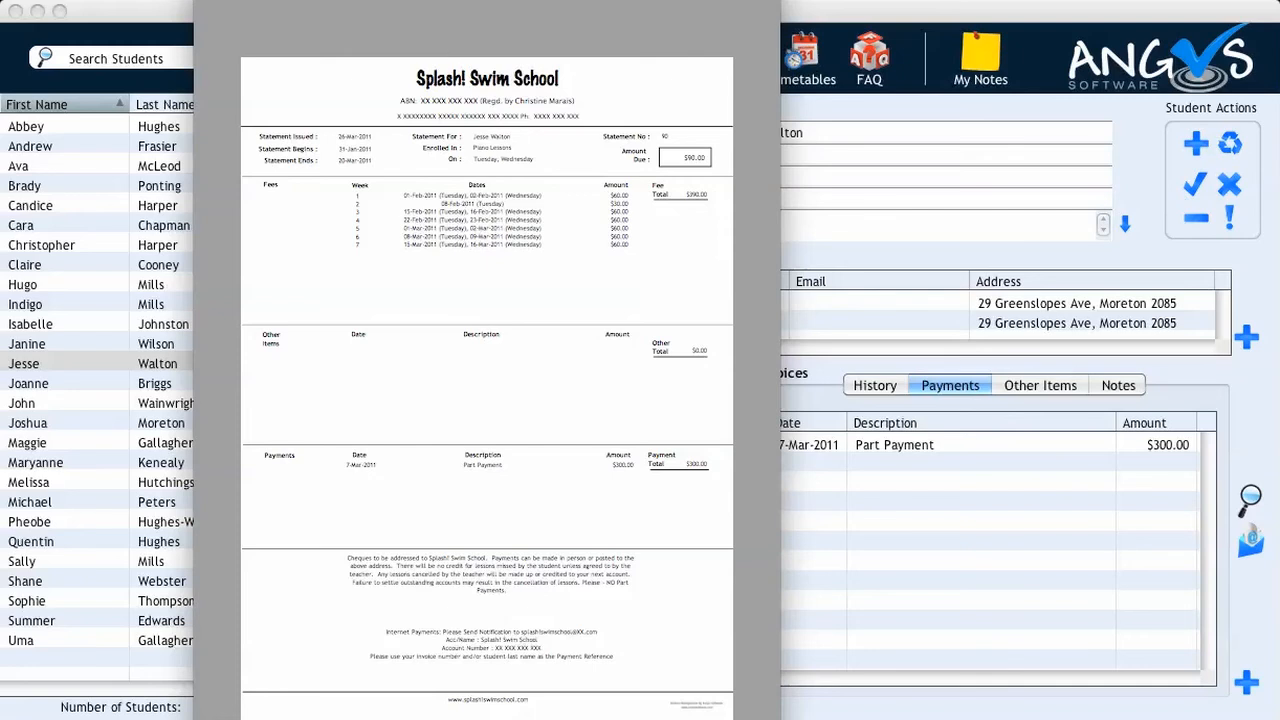
left_click(207, 2)
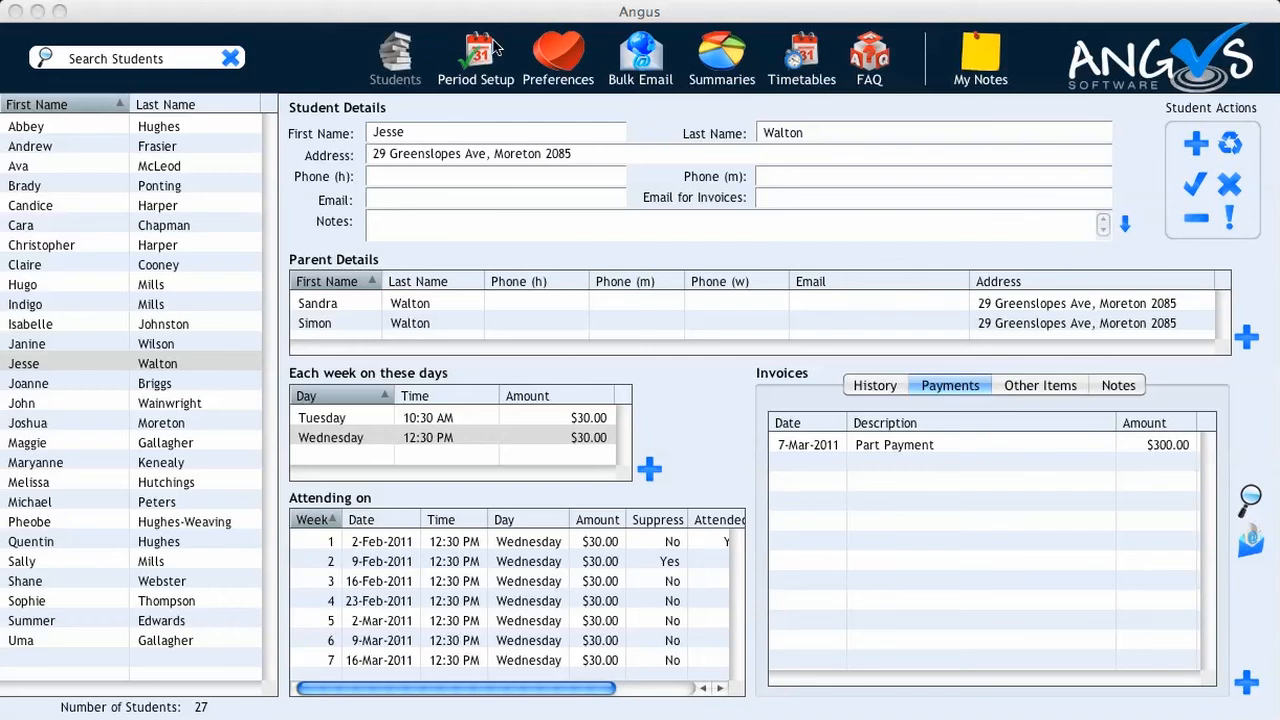
View the weekly lesson timetable, then switch to the Summaries & History page
left_click(797, 55)
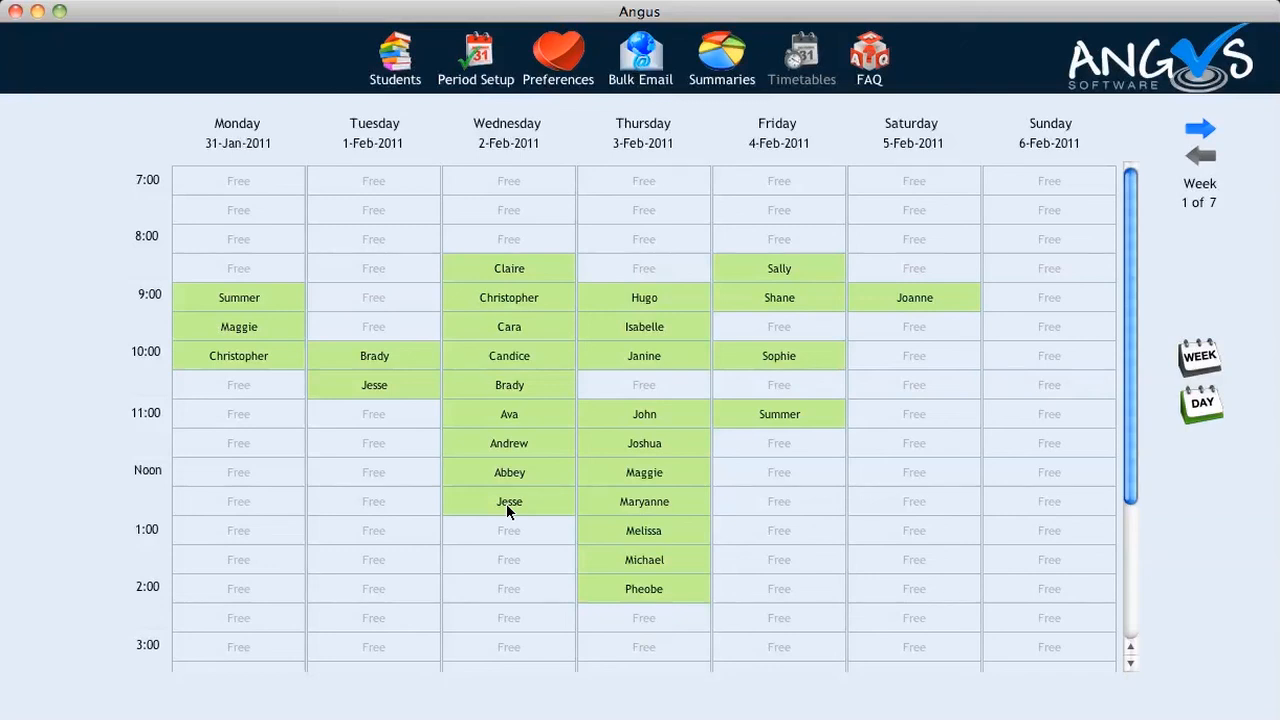
left_click(715, 66)
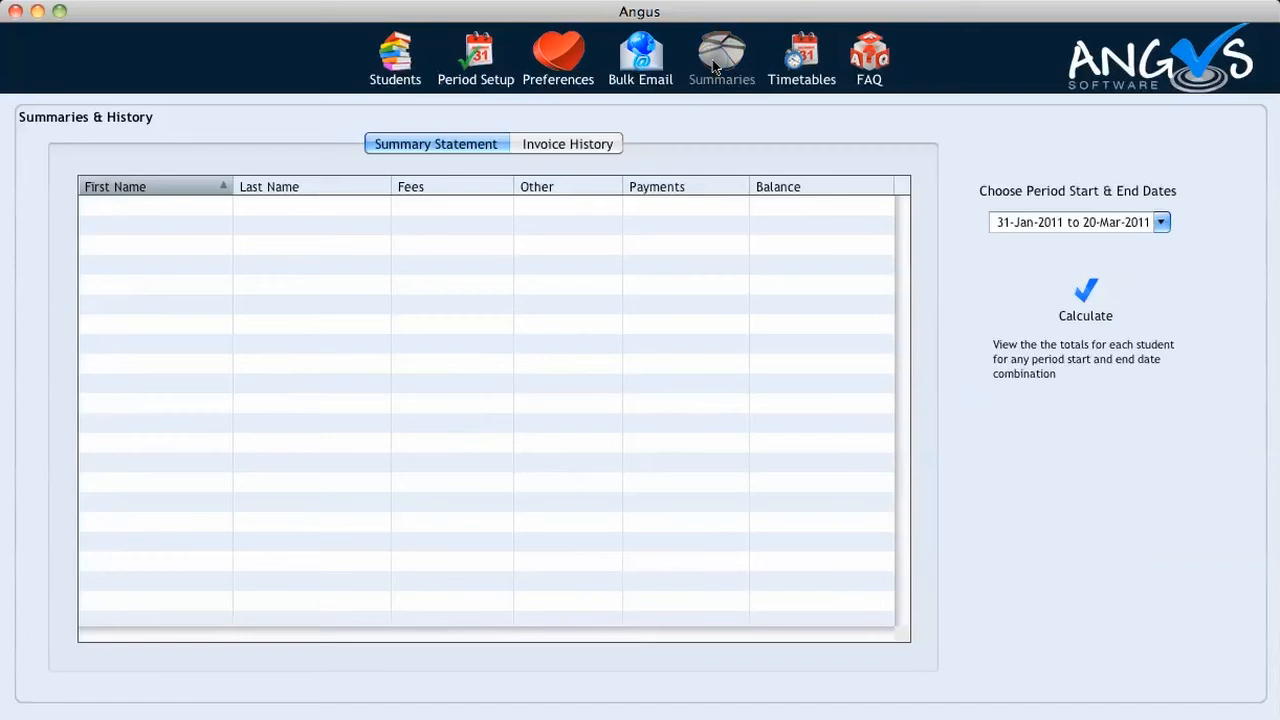
Calculate the Summary Statement totals for 31-Jan-2011 to 20-Mar-2011
left_click(442, 146)
left_click(1078, 297)
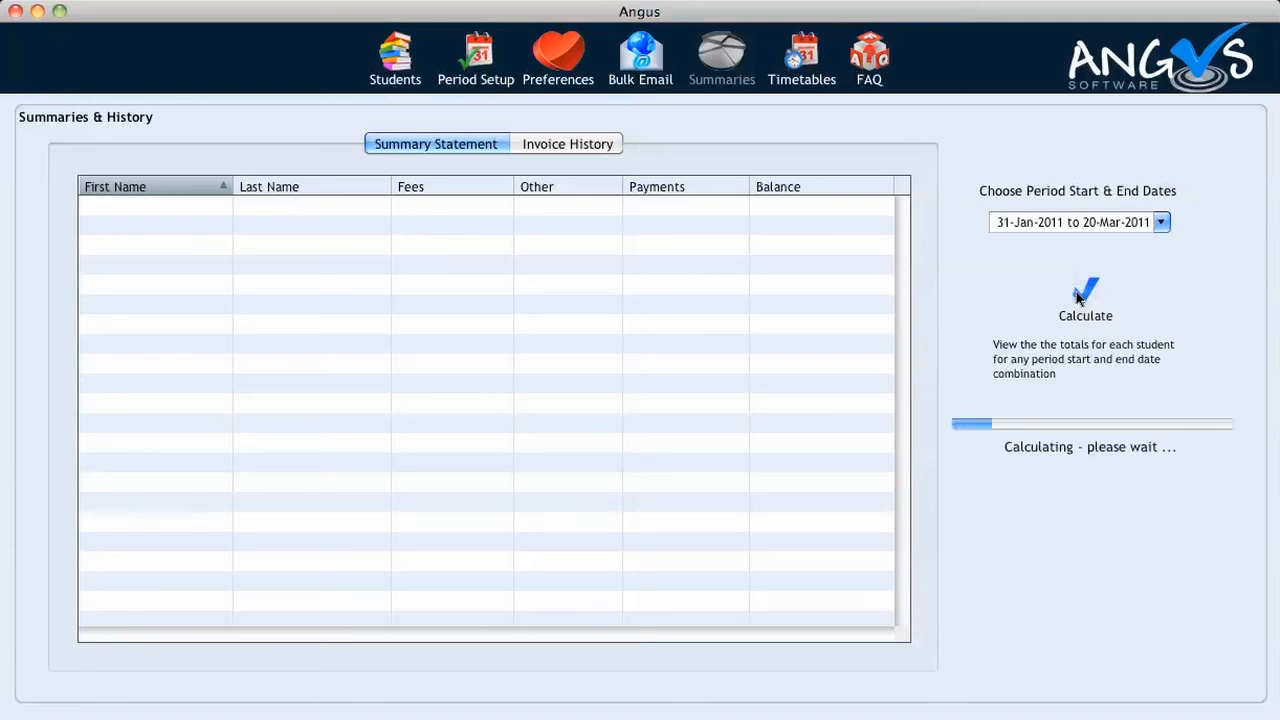